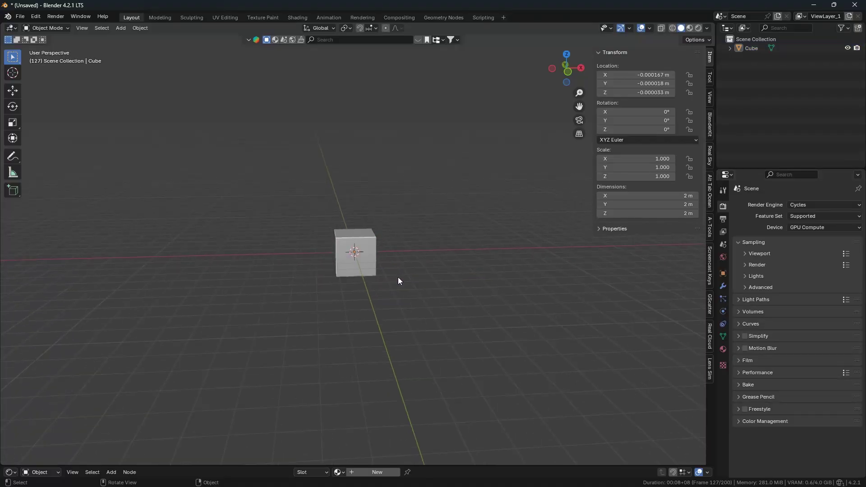
- Delete the default cube from the scene
{"action": "middle_click_drag", "start_coordinate": [448, 252], "coordinate": [406, 280], "text": "shift"}
{"action": "scroll", "coordinate": [386, 299], "scroll_direction": "up", "scroll_amount": 2}
{"action": "middle_click_drag", "start_coordinate": [401, 354], "coordinate": [371, 351], "text": "shift"}
{"action": "left_click", "coordinate": [316, 289]}
{"action": "key", "text": "Delete"}
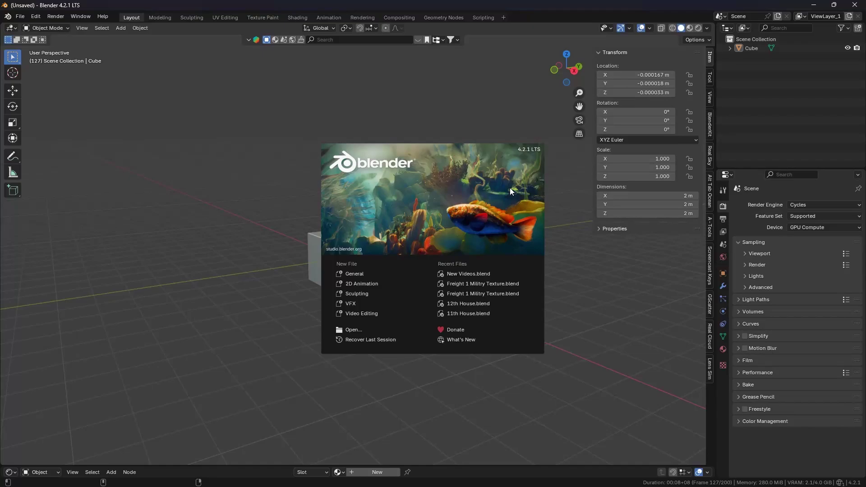
{"action": "left_click", "coordinate": [488, 98]}
{"action": "left_click", "coordinate": [351, 267]}
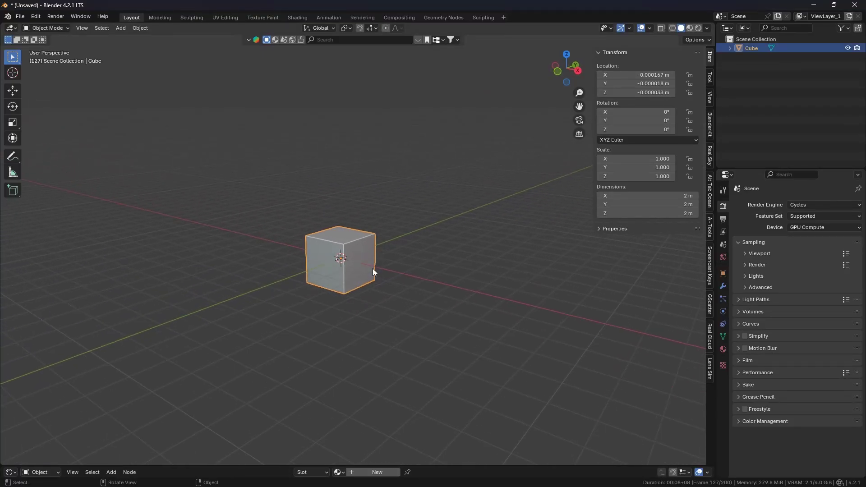
{"action": "key", "text": "Delete"}
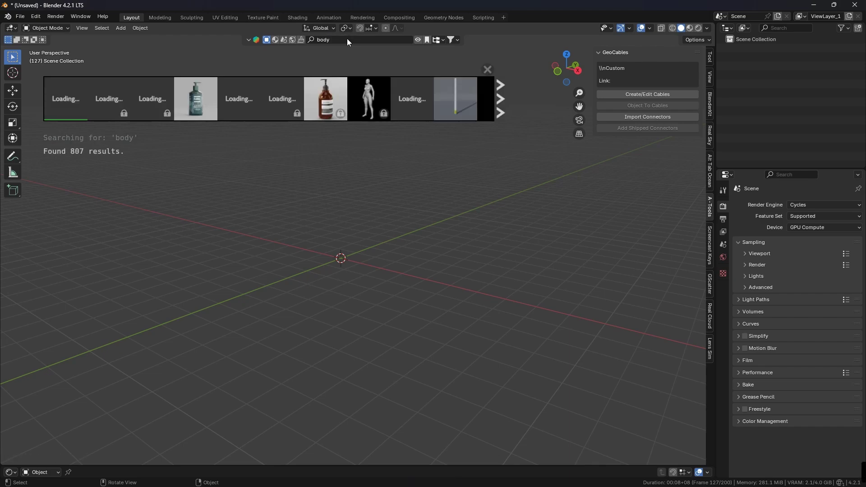
- Search the asset library for "body" and place the male body reference at the world origin
{"action": "mouse_move", "coordinate": [66, 109]}
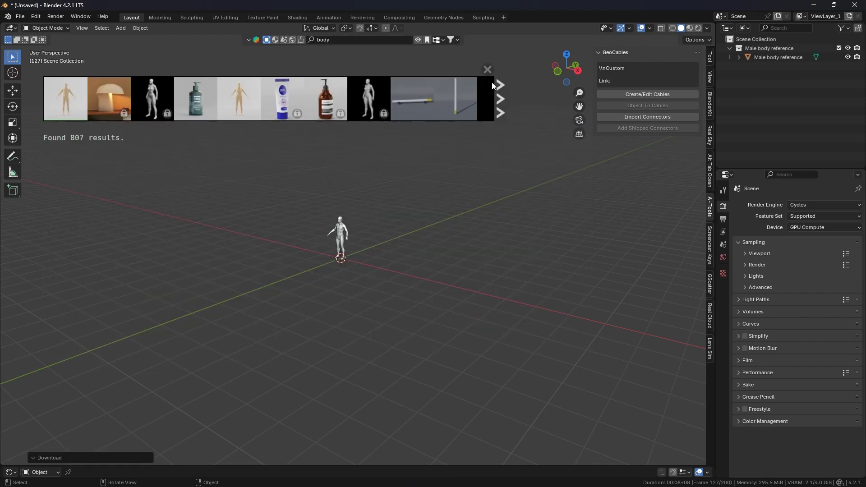
{"action": "left_click", "coordinate": [488, 70]}
{"action": "middle_click_drag", "start_coordinate": [397, 199], "coordinate": [502, 201]}
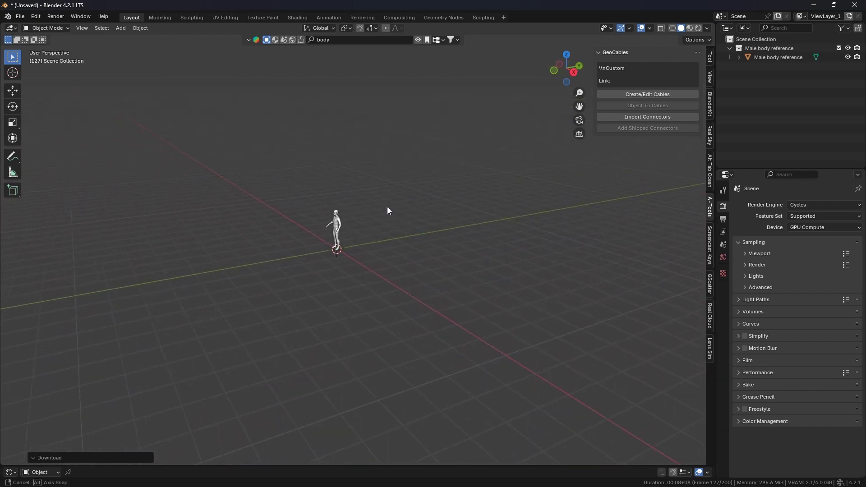
{"action": "mouse_move", "coordinate": [388, 210]}
{"action": "middle_mouse_down"}
{"action": "mouse_move", "coordinate": [392, 222]}
{"action": "mouse_move", "coordinate": [450, 228]}
{"action": "mouse_move", "coordinate": [416, 197]}
{"action": "mouse_move", "coordinate": [410, 215]}
{"action": "mouse_move", "coordinate": [395, 215]}
{"action": "middle_mouse_up"}
- Add a plane under the male body reference and scale it up to about 23.1 m square
{"action": "key", "text": "shift+a"}
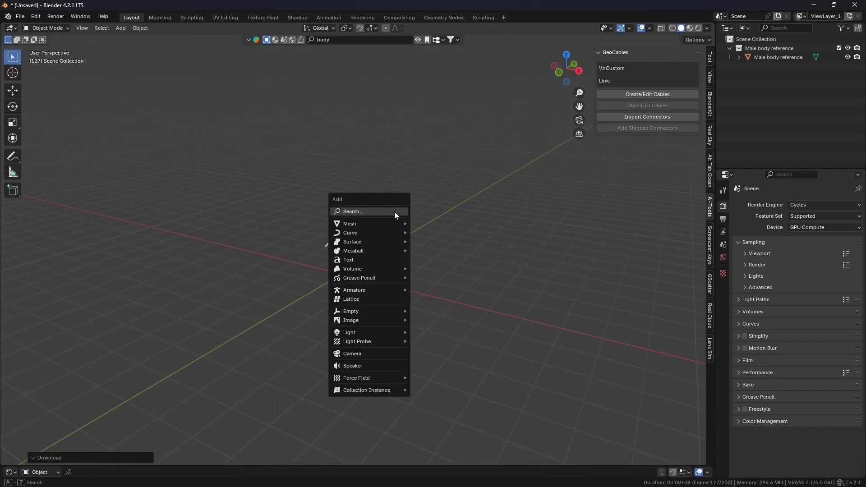
{"action": "mouse_move", "coordinate": [373, 224]}
{"action": "left_click", "coordinate": [431, 224]}
{"action": "key", "text": "s"}
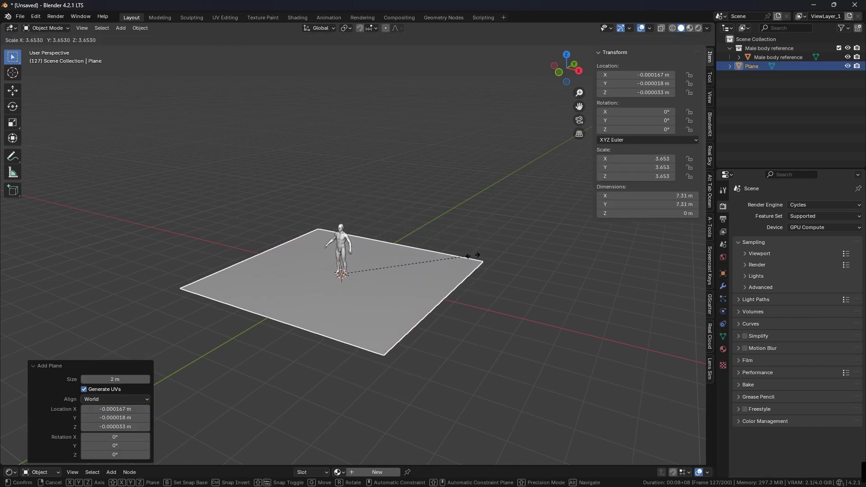
{"action": "left_click", "coordinate": [39, 257]}
{"action": "scroll", "coordinate": [215, 257], "scroll_direction": "down", "scroll_amount": 3}
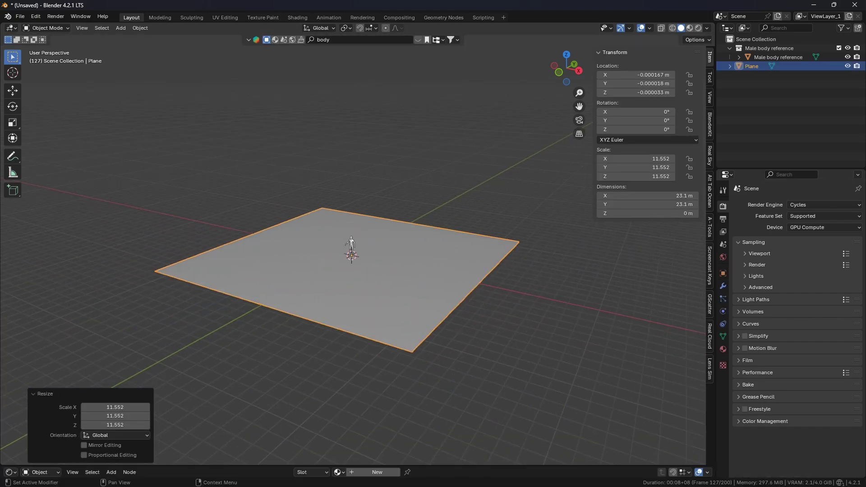
- Revert to an unscaled 2 m plane without the male body reference and apply all of the plane's transforms
{"action": "key", "text": "ctrl+z"}
{"action": "key", "text": "ctrl+z"}
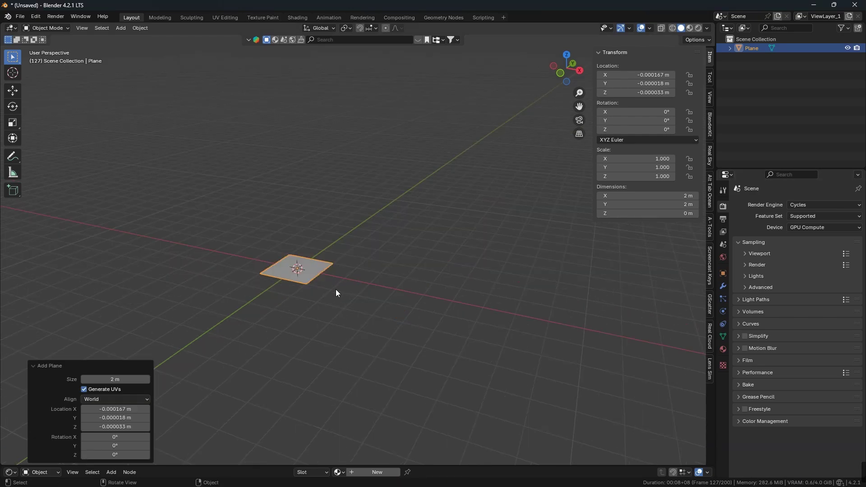
{"action": "middle_click_drag", "start_coordinate": [324, 279], "coordinate": [396, 264]}
{"action": "key", "text": "ctrl+a"}
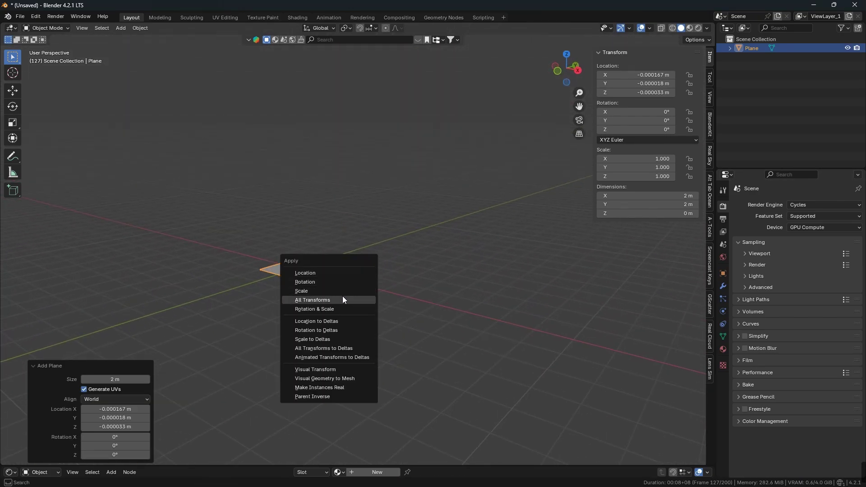
{"action": "left_click", "coordinate": [343, 297]}
- Scale the plane up uniformly to about 21.1 m square
{"action": "key", "text": "s"}
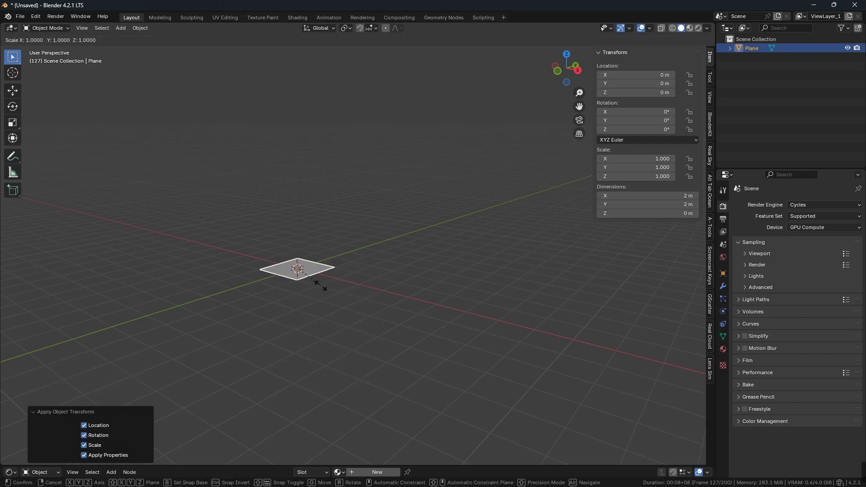
{"action": "left_click", "coordinate": [390, 403]}
{"action": "middle_click_drag", "start_coordinate": [391, 400], "coordinate": [493, 345]}
{"action": "key", "text": "s"}
{"action": "left_click", "coordinate": [511, 357]}
{"action": "scroll", "coordinate": [512, 358], "scroll_direction": "down", "scroll_amount": 2}
{"action": "middle_click_drag", "start_coordinate": [512, 375], "coordinate": [462, 341], "text": "shift"}
{"action": "scroll", "coordinate": [458, 336], "scroll_direction": "up", "scroll_amount": 2}
- Subdivide the plane's single face with 70 cuts in Edit Mode
{"action": "key", "text": "Tab"}
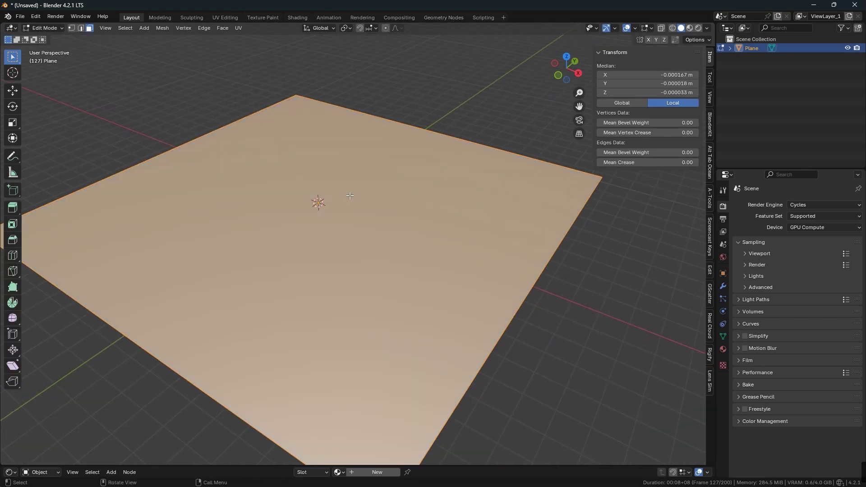
{"action": "scroll", "coordinate": [347, 199], "scroll_direction": "down", "scroll_amount": 3}
{"action": "right_click", "coordinate": [344, 195]}
{"action": "left_click", "coordinate": [326, 207]}
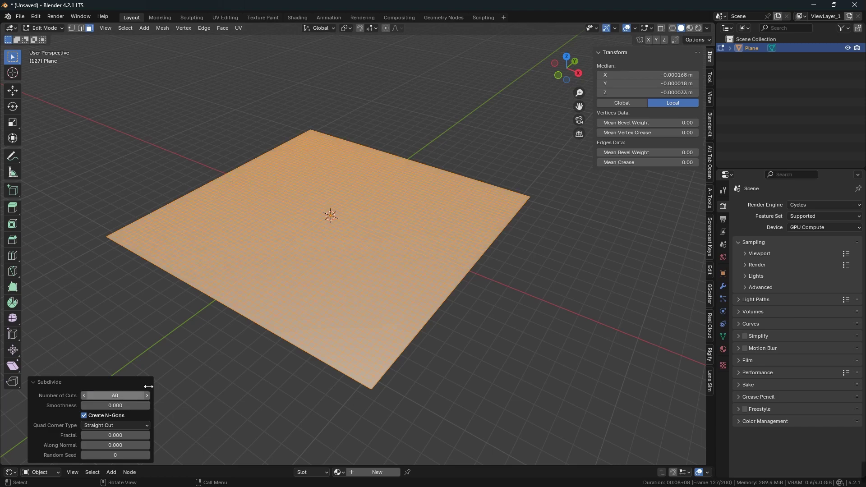
{"action": "scroll", "coordinate": [304, 389], "scroll_direction": "up", "scroll_amount": 2}
{"action": "mouse_move", "coordinate": [304, 389]}
{"action": "middle_mouse_down"}
{"action": "mouse_move", "coordinate": [309, 367]}
{"action": "mouse_move", "coordinate": [298, 377]}
{"action": "middle_mouse_up"}
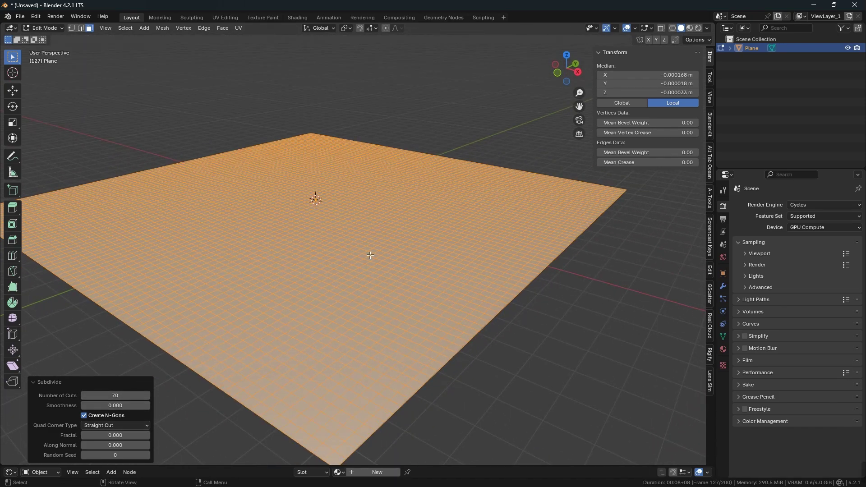
- Switch the subdivided plane's mesh to vertex selection and turn on proportional editing
{"action": "key", "text": "Tab"}
{"action": "scroll", "coordinate": [371, 260], "scroll_direction": "up", "scroll_amount": 2}
{"action": "scroll", "coordinate": [372, 307], "scroll_direction": "down", "scroll_amount": 3}
{"action": "scroll", "coordinate": [353, 289], "scroll_direction": "up", "scroll_amount": 2}
{"action": "key", "text": "Tab"}
{"action": "middle_click_drag", "start_coordinate": [354, 290], "coordinate": [371, 288], "text": "shift"}
{"action": "key", "text": "Tab"}
{"action": "key", "text": "Tab"}
{"action": "key", "text": "Tab"}
{"action": "key", "text": "Tab"}
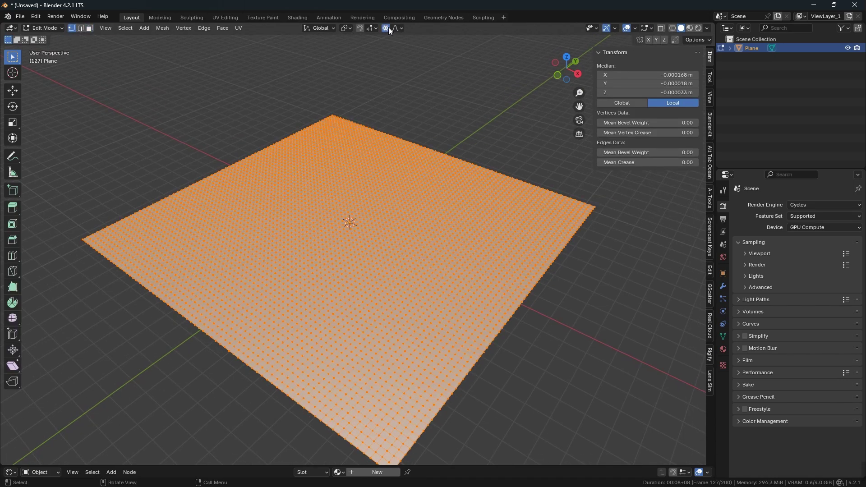
{"action": "scroll", "coordinate": [364, 233], "scroll_direction": "down", "scroll_amount": 3}
{"action": "left_click", "coordinate": [364, 229]}
{"action": "scroll", "coordinate": [367, 232], "scroll_direction": "up", "scroll_amount": 1}
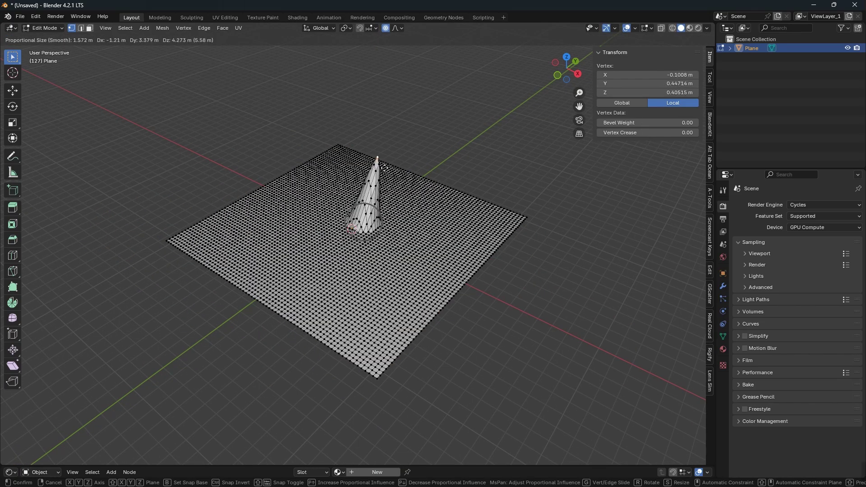
{"action": "right_click", "coordinate": [385, 168]}
- Raise a vertex near the middle of the plane's negative X edge about 1.27 m, with a proportional size of about 5.4
{"action": "scroll", "coordinate": [288, 232], "scroll_direction": "up", "scroll_amount": 5}
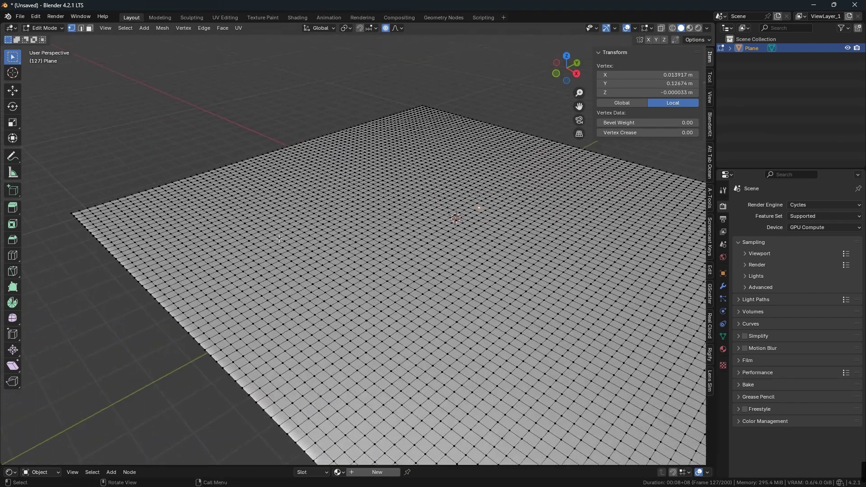
{"action": "middle_click_drag", "start_coordinate": [386, 208], "coordinate": [381, 245], "text": "shift"}
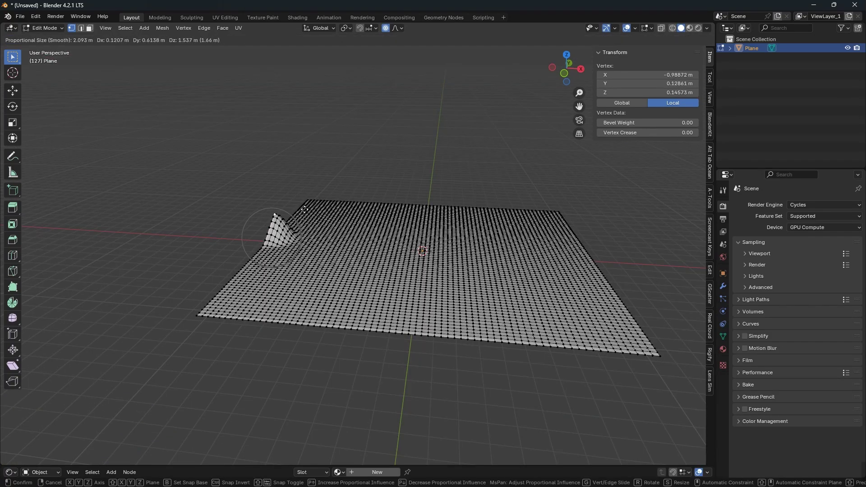
{"action": "left_click", "coordinate": [301, 213]}
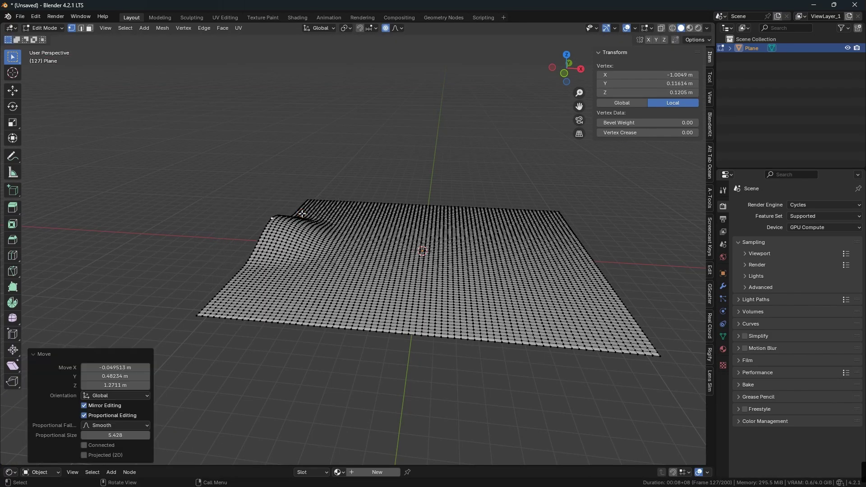
{"action": "middle_click_drag", "start_coordinate": [302, 214], "coordinate": [242, 258]}
- Raise more vertices beside the first hill with smooth proportional falloff to widen the rolling terrain
{"action": "left_click", "coordinate": [355, 251]}
{"action": "key", "text": "g"}
{"action": "left_click", "coordinate": [375, 228]}
{"action": "left_click", "coordinate": [242, 257]}
{"action": "key", "text": "g"}
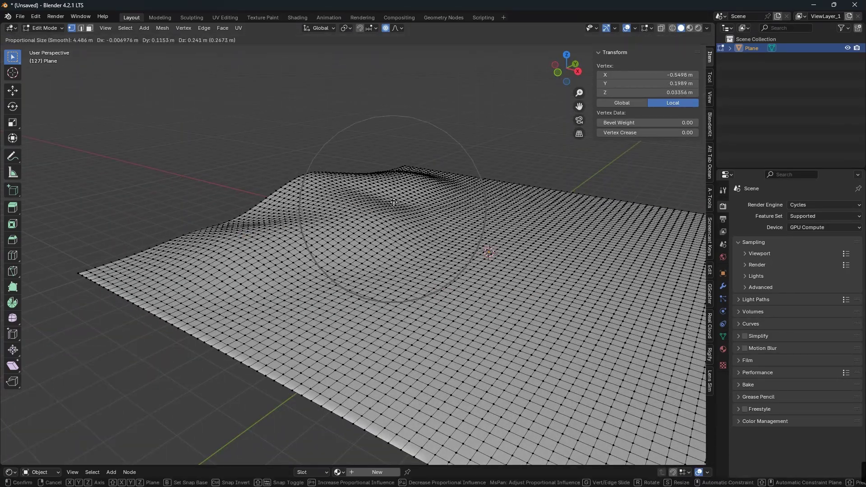
{"action": "left_click", "coordinate": [400, 203]}
- Lift two vertices on the slope between the hill and the plane's centre with a proportional size of about 4.1
{"action": "middle_click_drag", "start_coordinate": [381, 275], "coordinate": [367, 256], "text": "shift"}
{"action": "left_click", "coordinate": [392, 249]}
{"action": "key", "text": "g"}
{"action": "left_click", "coordinate": [403, 221]}
{"action": "left_click", "coordinate": [315, 226]}
{"action": "key", "text": "g"}
{"action": "left_click", "coordinate": [323, 209]}
{"action": "middle_click_drag", "start_coordinate": [480, 201], "coordinate": [435, 218]}
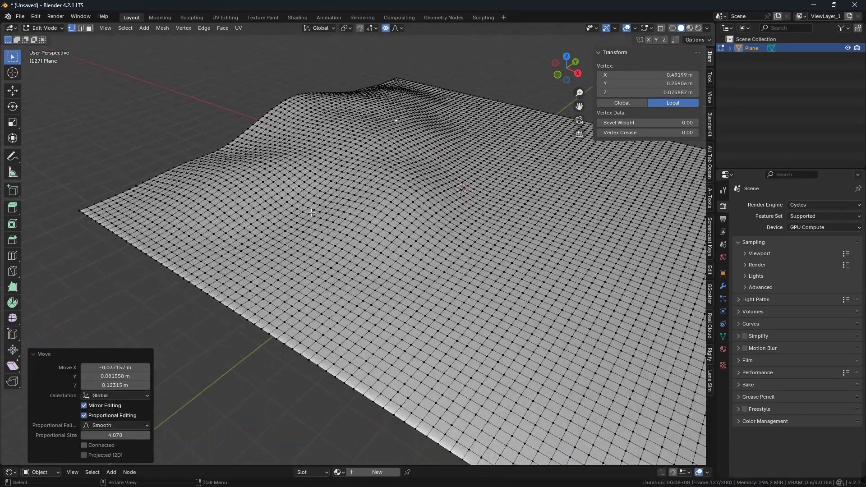
- Raise soft mounds along the plane's negative Y edge, including one close to the far corner
{"action": "scroll", "coordinate": [436, 219], "scroll_direction": "down", "scroll_amount": 3}
{"action": "left_click", "coordinate": [293, 252]}
{"action": "key", "text": "g"}
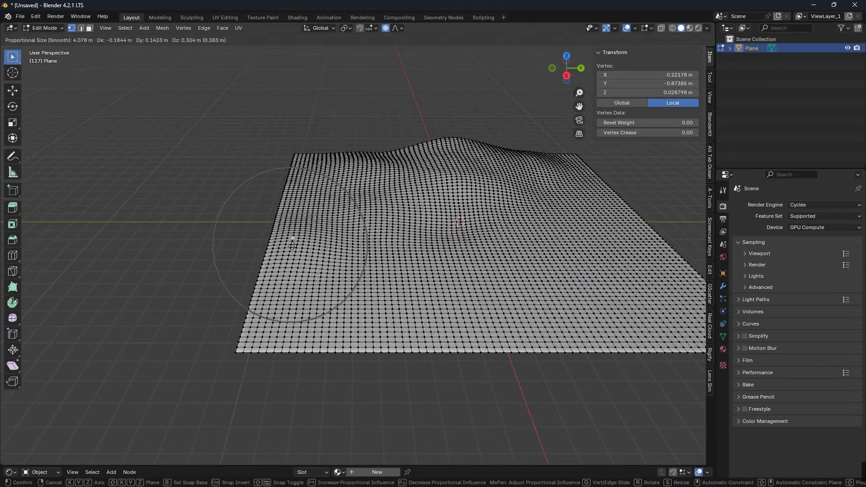
{"action": "left_click", "coordinate": [300, 181]}
{"action": "scroll", "coordinate": [299, 182], "scroll_direction": "up", "scroll_amount": 4}
{"action": "left_click", "coordinate": [293, 166]}
{"action": "key", "text": "g"}
{"action": "scroll", "coordinate": [296, 164], "scroll_direction": "up", "scroll_amount": 10}
{"action": "left_click", "coordinate": [299, 160]}
- Shape small uneven spots behind the negative Y edge, lowering vertices about 0.15 m and 0.04 m with proportional falloff
{"action": "left_click", "coordinate": [345, 164]}
{"action": "key", "text": "g"}
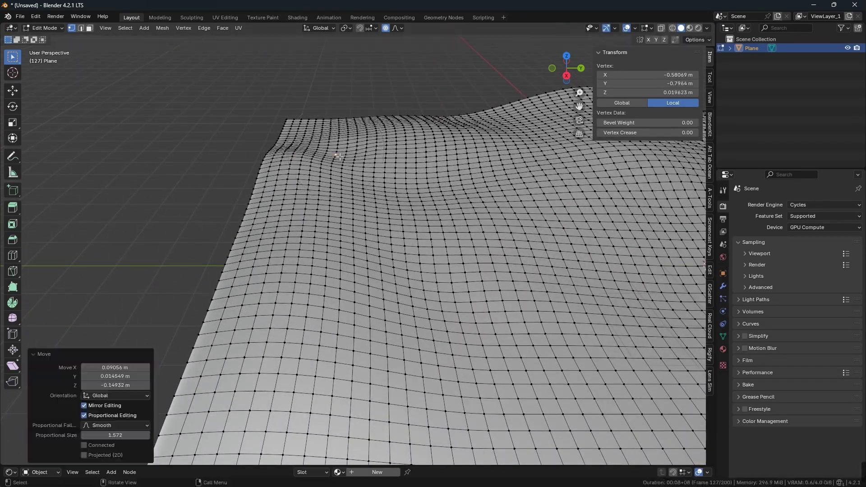
{"action": "left_click", "coordinate": [429, 171]}
{"action": "key", "text": "g"}
{"action": "left_click", "coordinate": [429, 176]}
{"action": "left_click", "coordinate": [354, 194]}
{"action": "key", "text": "g"}
{"action": "left_click", "coordinate": [358, 191]}
{"action": "middle_click_drag", "start_coordinate": [358, 190], "coordinate": [390, 174]}
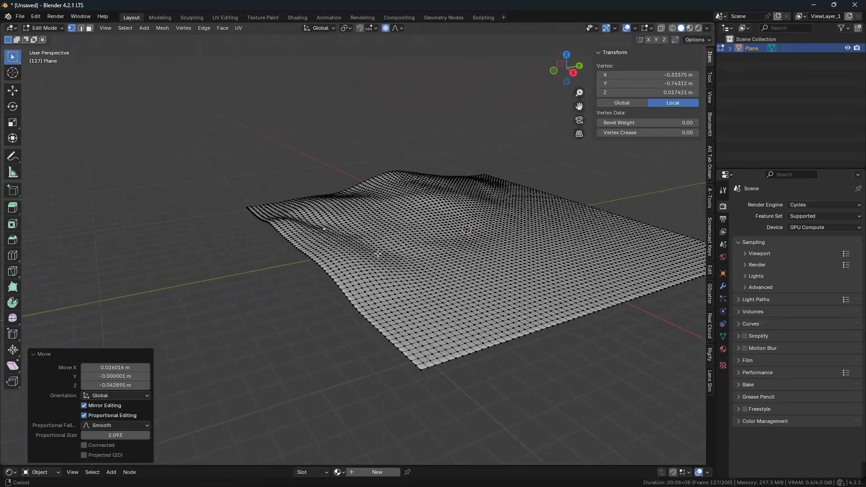
- Reshape the mounds on the plane's negative Y side by moving individual vertices with proportional falloff
{"action": "key", "text": "g"}
{"action": "left_click", "coordinate": [320, 215]}
{"action": "middle_click_drag", "start_coordinate": [321, 214], "coordinate": [345, 217]}
{"action": "key", "text": "g"}
{"action": "left_click", "coordinate": [344, 280]}
{"action": "middle_click_drag", "start_coordinate": [344, 281], "coordinate": [329, 234]}
{"action": "left_click", "coordinate": [139, 232]}
{"action": "key", "text": "g"}
{"action": "scroll", "coordinate": [137, 233], "scroll_direction": "down", "scroll_amount": 3}
{"action": "left_click", "coordinate": [67, 218]}
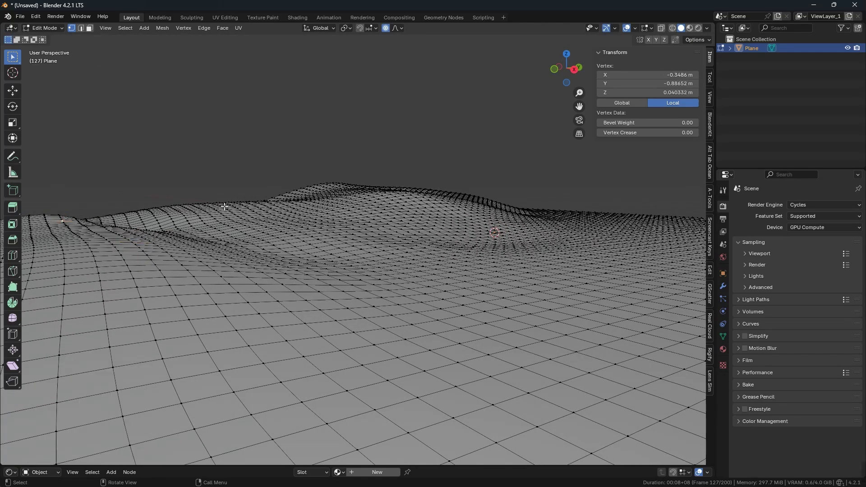
- Adjust vertices on the slope between the hill and the plane's centre to add gentle unevenness
{"action": "key", "text": "g"}
{"action": "left_click", "coordinate": [522, 209]}
{"action": "key", "text": "g"}
{"action": "left_click", "coordinate": [449, 221]}
{"action": "key", "text": "g"}
{"action": "left_click", "coordinate": [450, 221]}
- Raise a vertex near the plane's centre about 0.07 m and slightly adjust another on the near slope
{"action": "left_click", "coordinate": [517, 228]}
{"action": "key", "text": "g"}
{"action": "left_click", "coordinate": [516, 224]}
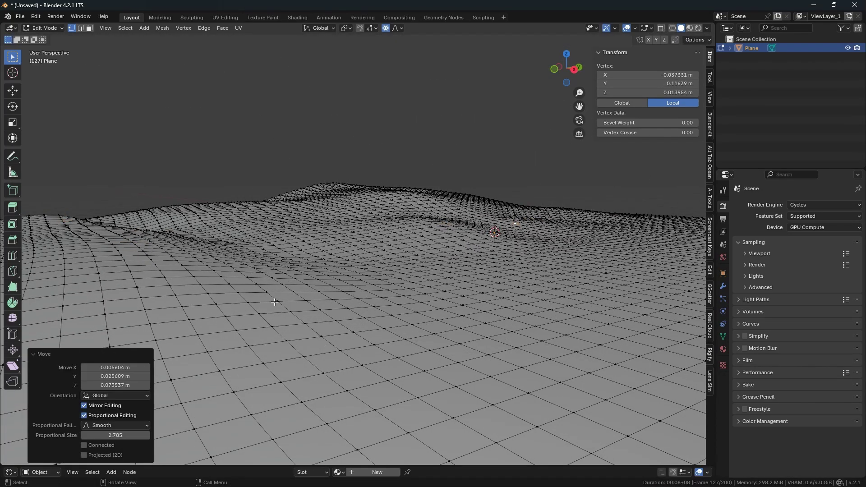
{"action": "left_click", "coordinate": [168, 251]}
{"action": "key", "text": "g"}
{"action": "left_click", "coordinate": [168, 250]}
{"action": "left_click", "coordinate": [176, 237]}
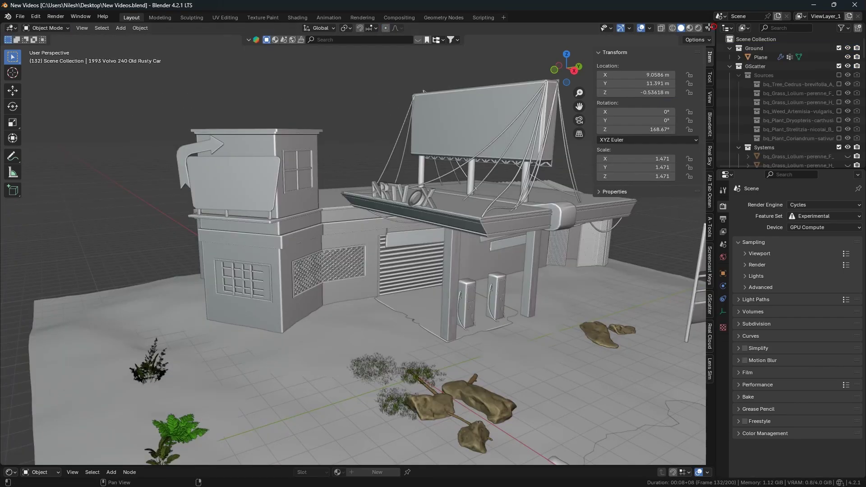
- Split the 3D viewport of the gas station scene into two side-by-side views
{"action": "left_click_drag", "start_coordinate": [704, 25], "coordinate": [446, 36]}
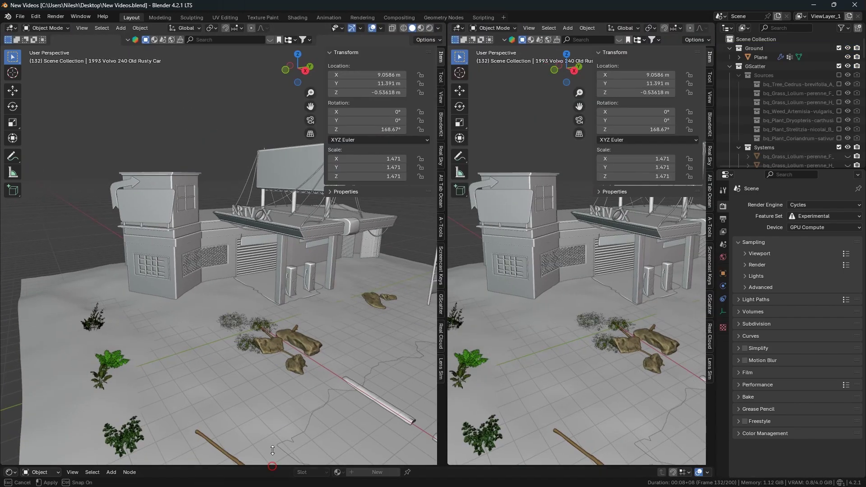
{"action": "left_click_drag", "start_coordinate": [274, 426], "coordinate": [194, 180]}
- Switch to the Artvox store page and look through its realistic render project files
{"action": "scroll", "coordinate": [188, 126], "scroll_direction": "down", "scroll_amount": 5}
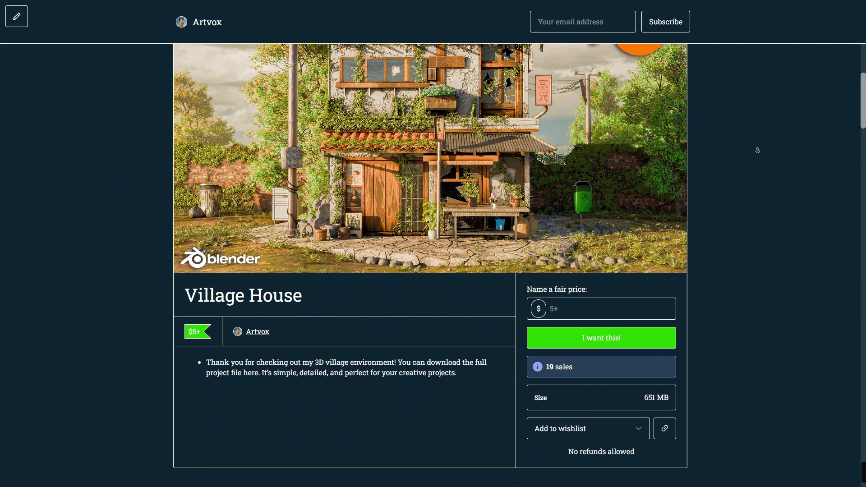
{"action": "scroll", "coordinate": [757, 150], "scroll_direction": "down", "scroll_amount": 9}
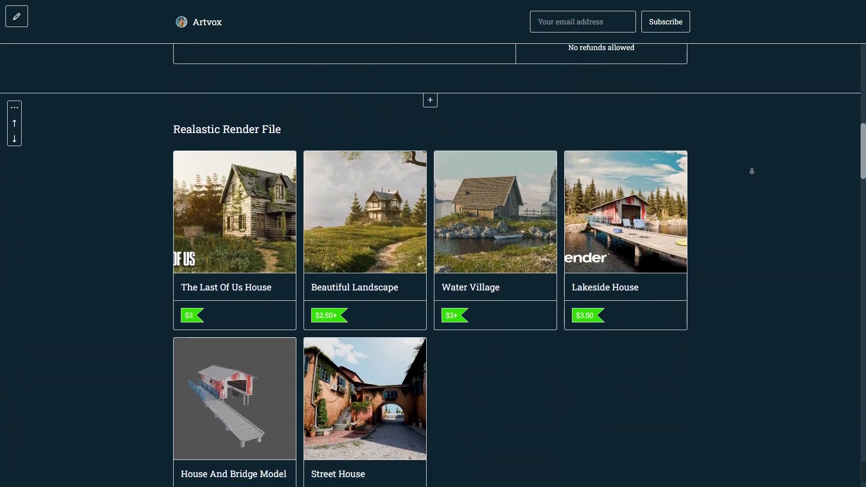
{"action": "scroll", "coordinate": [751, 168], "scroll_direction": "down", "scroll_amount": 2}
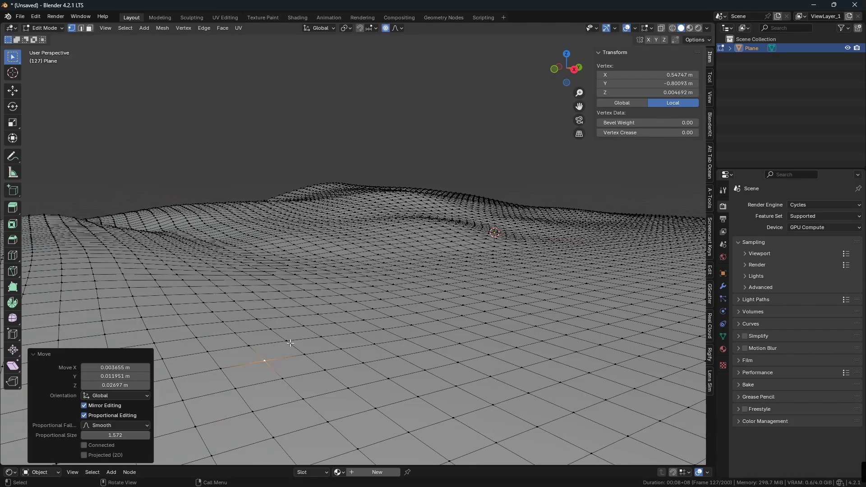
- Return to the terrain mesh in Blender, add two more small bumps with proportional falloff, and leave Edit Mode
{"action": "mouse_move", "coordinate": [291, 343]}
{"action": "middle_mouse_down"}
{"action": "mouse_move", "coordinate": [364, 341]}
{"action": "mouse_move", "coordinate": [308, 269]}
{"action": "mouse_move", "coordinate": [334, 302]}
{"action": "mouse_move", "coordinate": [294, 309]}
{"action": "mouse_move", "coordinate": [305, 322]}
{"action": "mouse_move", "coordinate": [241, 355]}
{"action": "middle_mouse_up"}
{"action": "scroll", "coordinate": [334, 302], "scroll_direction": "down", "scroll_amount": 5}
{"action": "scroll", "coordinate": [293, 309], "scroll_direction": "up", "scroll_amount": 2}
{"action": "scroll", "coordinate": [241, 355], "scroll_direction": "up", "scroll_amount": 2}
{"action": "left_click", "coordinate": [382, 244]}
{"action": "key", "text": "g"}
{"action": "left_click", "coordinate": [384, 241]}
{"action": "left_click", "coordinate": [347, 231]}
{"action": "key", "text": "g"}
{"action": "left_click", "coordinate": [349, 230]}
{"action": "scroll", "coordinate": [364, 232], "scroll_direction": "down", "scroll_amount": 3}
{"action": "key", "text": "Tab"}
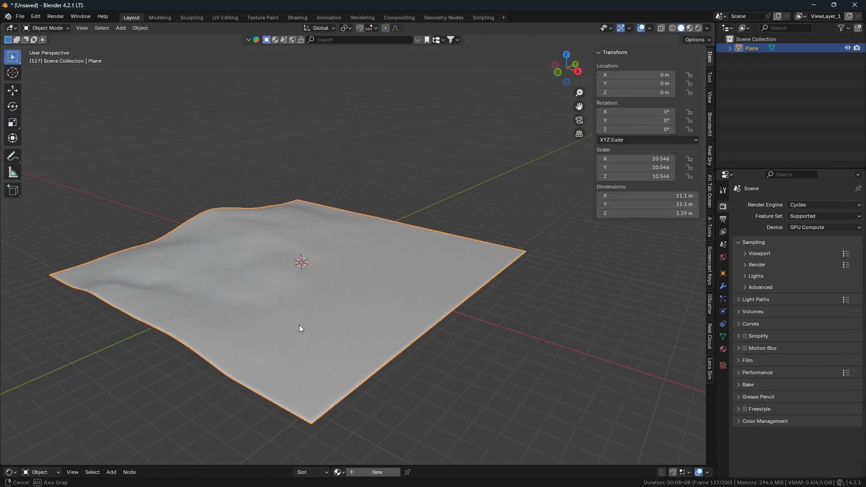
- Add a camera to the terrain scene and save the file as New Videos.blend
{"action": "mouse_move", "coordinate": [299, 324]}
{"action": "middle_mouse_down"}
{"action": "mouse_move", "coordinate": [313, 335]}
{"action": "mouse_move", "coordinate": [309, 325]}
{"action": "middle_mouse_up"}
{"action": "left_click", "coordinate": [388, 207]}
{"action": "middle_click_drag", "start_coordinate": [347, 298], "coordinate": [436, 341], "text": "shift"}
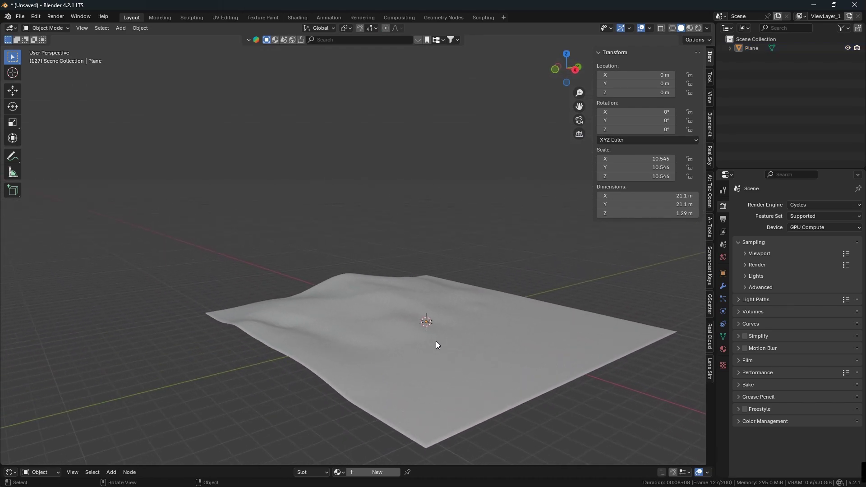
{"action": "scroll", "coordinate": [397, 322], "scroll_direction": "down", "scroll_amount": 3}
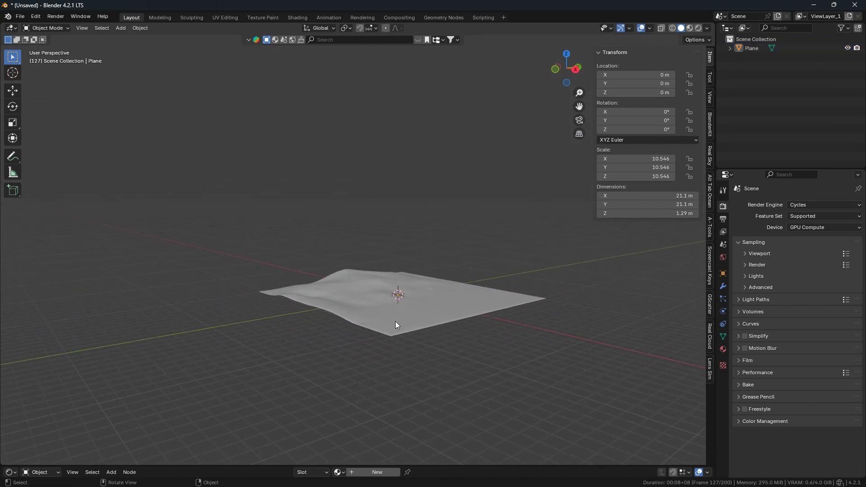
{"action": "key", "text": "shift+a"}
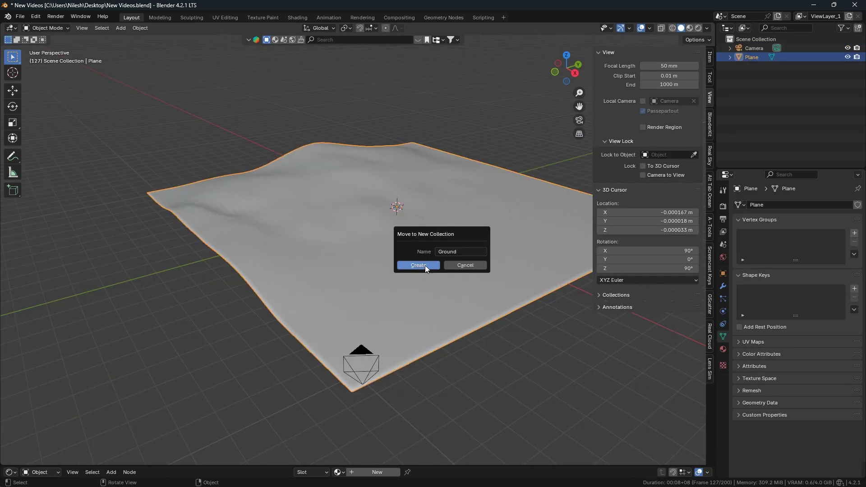
{"action": "left_click", "coordinate": [425, 265]}
{"action": "key", "text": "ctrl+s"}
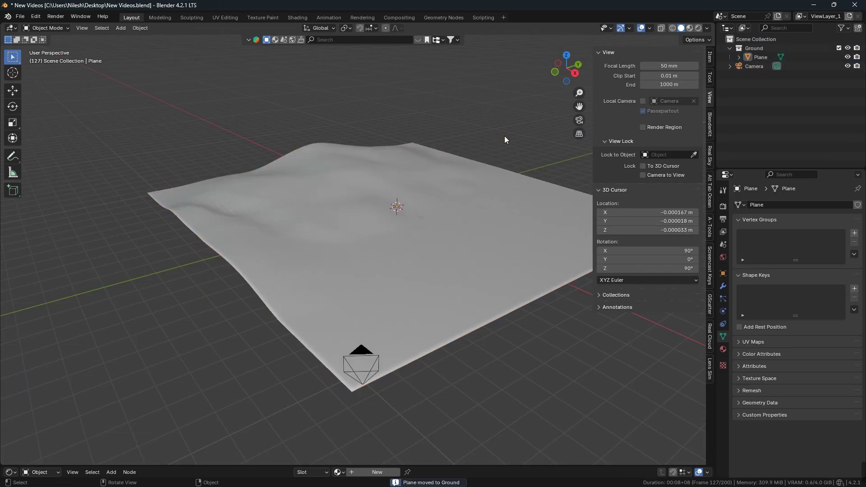
- Add a 2 m cube at the 3D cursor on the terrain and isolate it in local view
{"action": "scroll", "coordinate": [505, 137], "scroll_direction": "up", "scroll_amount": 5}
{"action": "mouse_move", "coordinate": [363, 253]}
{"action": "middle_mouse_down", "text": "shift"}
{"action": "mouse_move", "coordinate": [300, 291]}
{"action": "mouse_move", "coordinate": [403, 318]}
{"action": "mouse_move", "coordinate": [354, 266]}
{"action": "middle_mouse_up", "text": "shift"}
{"action": "scroll", "coordinate": [302, 296], "scroll_direction": "down", "scroll_amount": 3}
{"action": "left_click", "coordinate": [354, 267]}
{"action": "scroll", "coordinate": [343, 264], "scroll_direction": "up", "scroll_amount": 3}
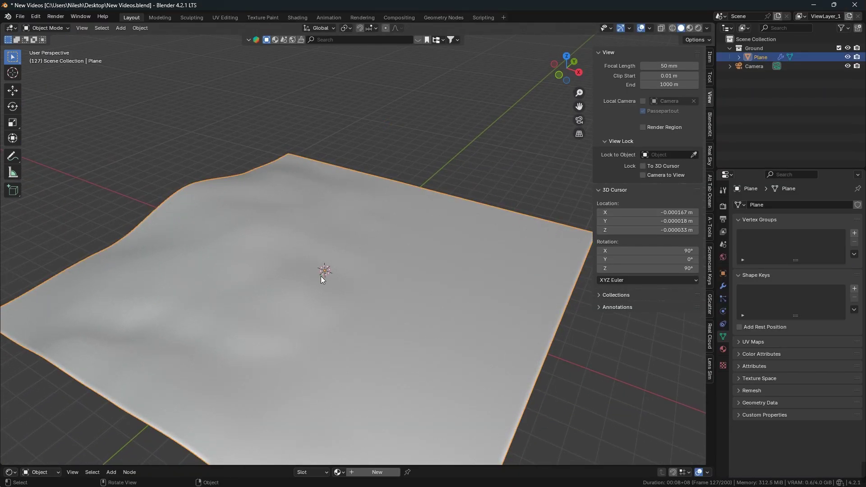
{"action": "key", "text": "alt+a"}
{"action": "key", "text": "shift+a"}
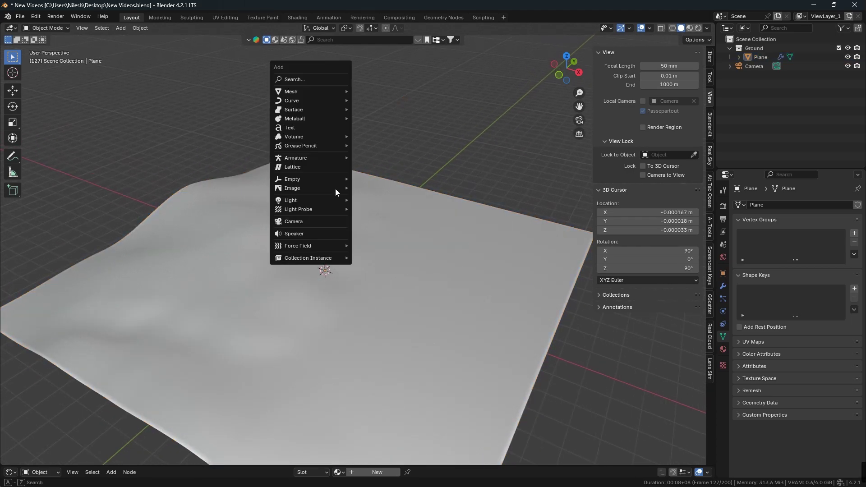
{"action": "mouse_move", "coordinate": [327, 93]}
{"action": "left_click", "coordinate": [359, 101]}
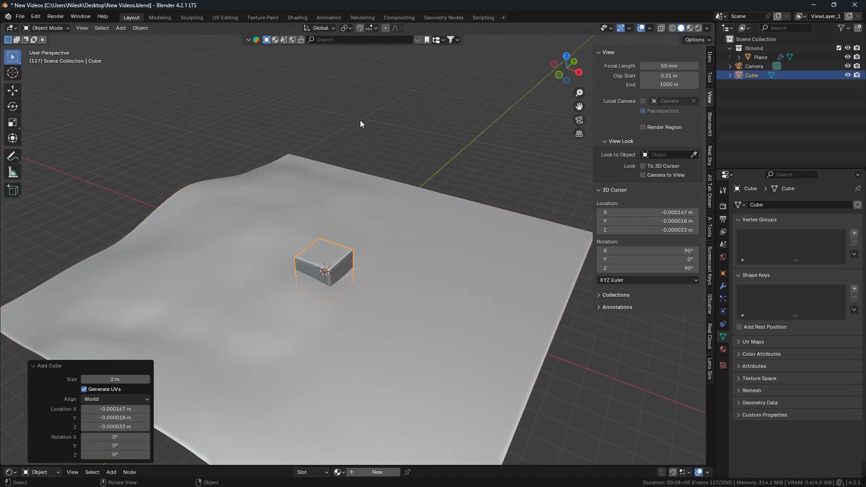
{"action": "key", "text": "KP_Divide"}
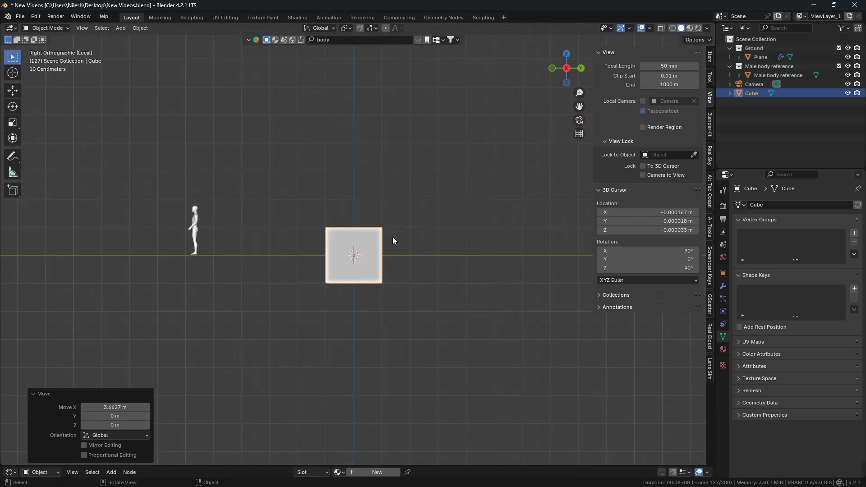
- Scale the cube to well above the male body reference's height and raise it about 2.5 m onto the ground line
{"action": "key", "text": "s"}
{"action": "left_click", "coordinate": [466, 195]}
{"action": "key", "text": "g"}
{"action": "key", "text": "z"}
{"action": "left_click", "coordinate": [457, 176]}
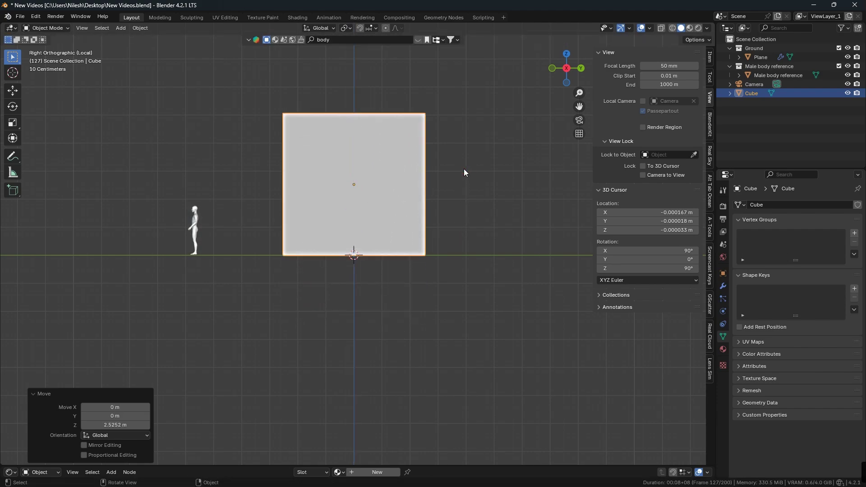
- Enter Edit Mode on the enlarged cube
{"action": "middle_click_drag", "start_coordinate": [288, 244], "coordinate": [388, 254]}
{"action": "scroll", "coordinate": [405, 232], "scroll_direction": "down", "scroll_amount": 3}
{"action": "scroll", "coordinate": [387, 254], "scroll_direction": "up", "scroll_amount": 2}
{"action": "scroll", "coordinate": [410, 250], "scroll_direction": "up", "scroll_amount": 1}
{"action": "middle_click_drag", "start_coordinate": [421, 231], "coordinate": [377, 272], "text": "shift"}
{"action": "key", "text": "Tab"}
- Switch to Pinterest, look through the dirty gas station references, and open the Desert Gas Station Relight pin and a related image
{"action": "key", "text": "alt+Tab"}
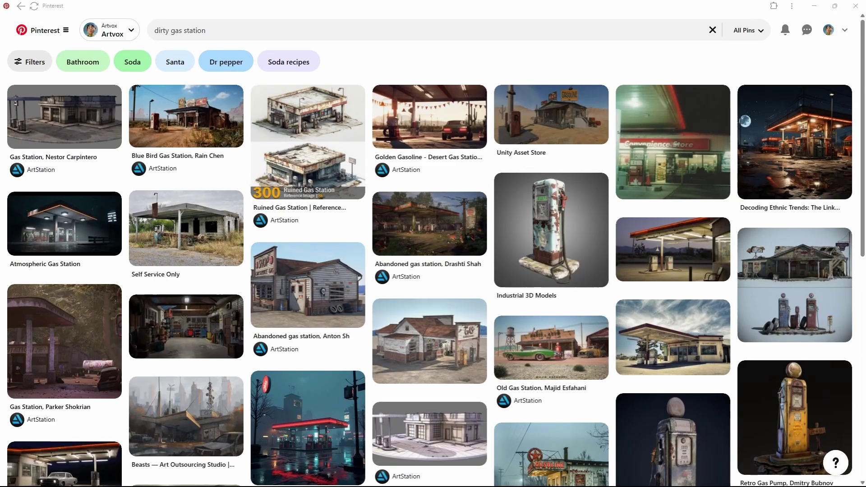
{"action": "scroll", "coordinate": [450, 78], "scroll_direction": "down", "scroll_amount": 5}
{"action": "scroll", "coordinate": [449, 77], "scroll_direction": "down", "scroll_amount": 2}
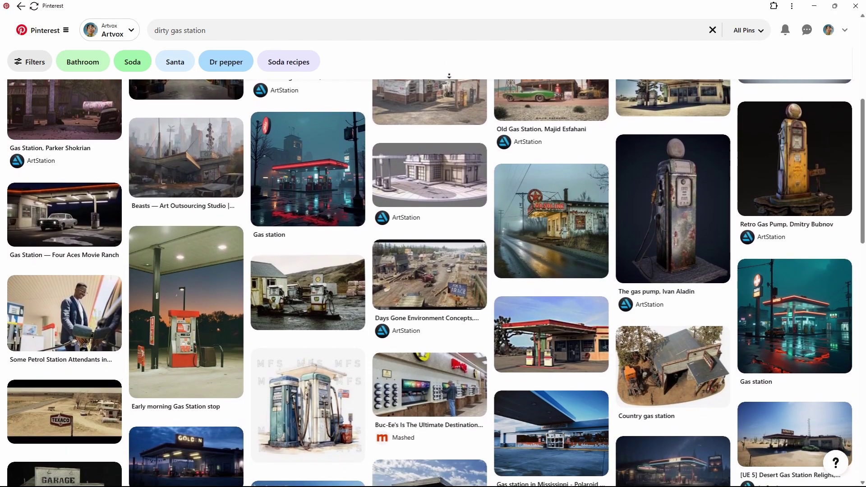
{"action": "scroll", "coordinate": [449, 76], "scroll_direction": "down", "scroll_amount": 2}
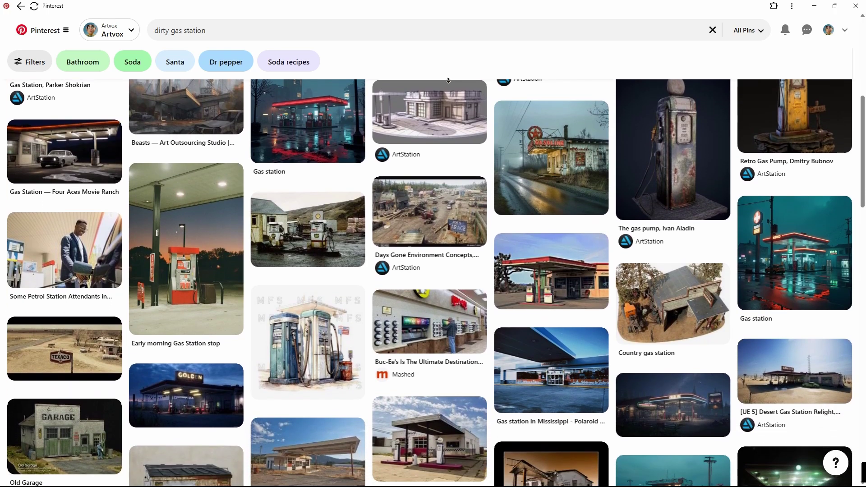
{"action": "scroll", "coordinate": [448, 81], "scroll_direction": "down", "scroll_amount": 3}
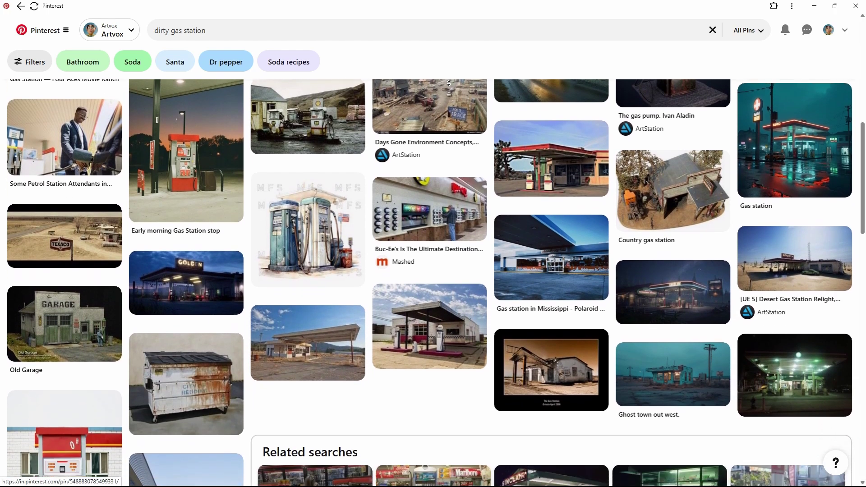
{"action": "scroll", "coordinate": [449, 85], "scroll_direction": "down", "scroll_amount": 1}
{"action": "scroll", "coordinate": [478, 162], "scroll_direction": "up", "scroll_amount": 3}
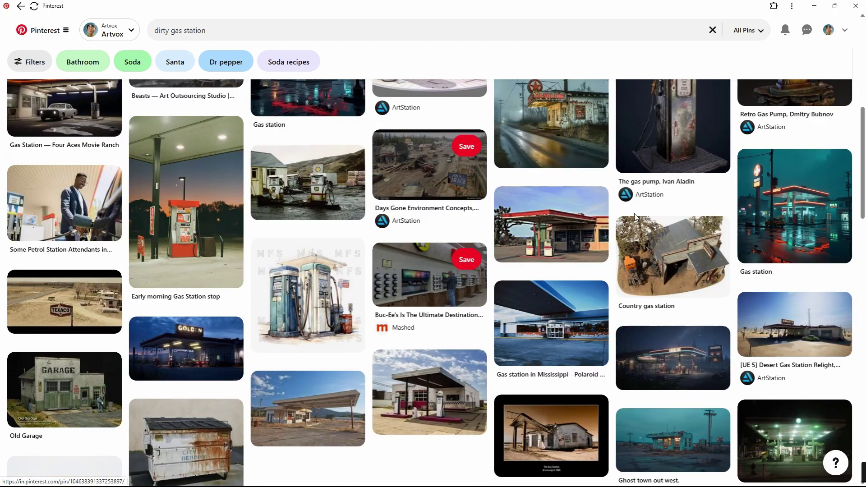
{"action": "left_click", "coordinate": [793, 340]}
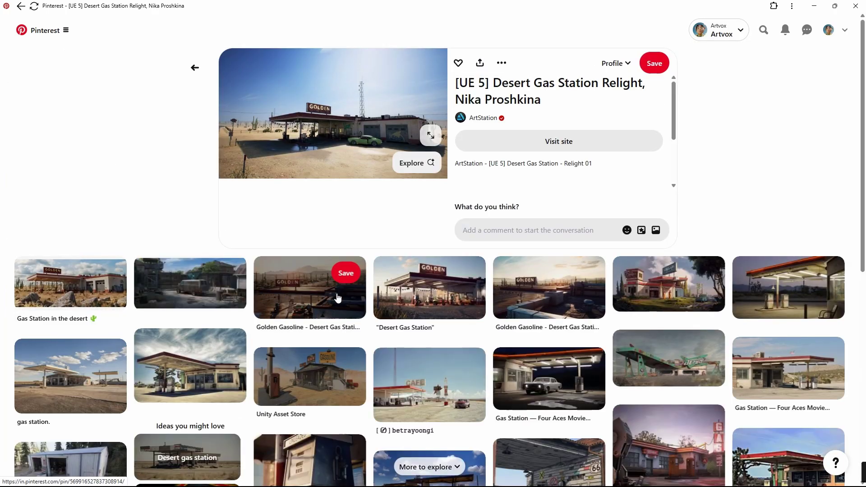
{"action": "left_click", "coordinate": [659, 296]}
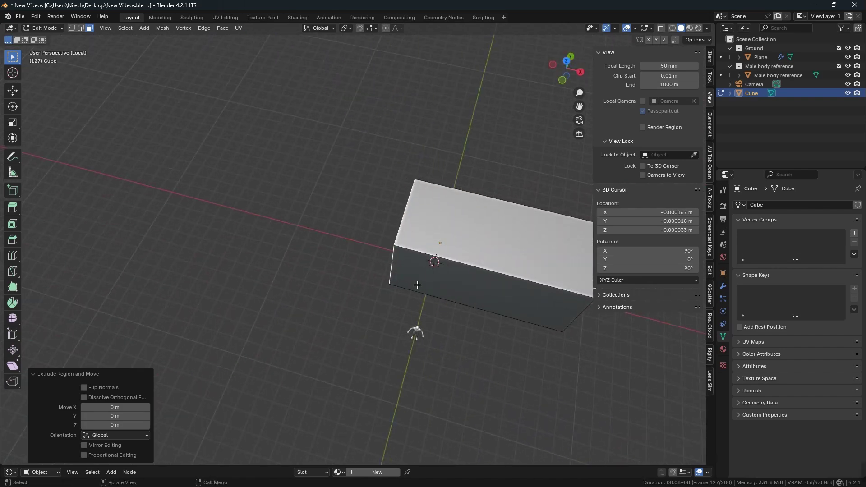
- Return to the building block in Blender and pull its extruded end face outward along the X axis
{"action": "key", "text": "g"}
{"action": "key", "text": "x"}
{"action": "left_click", "coordinate": [347, 286]}
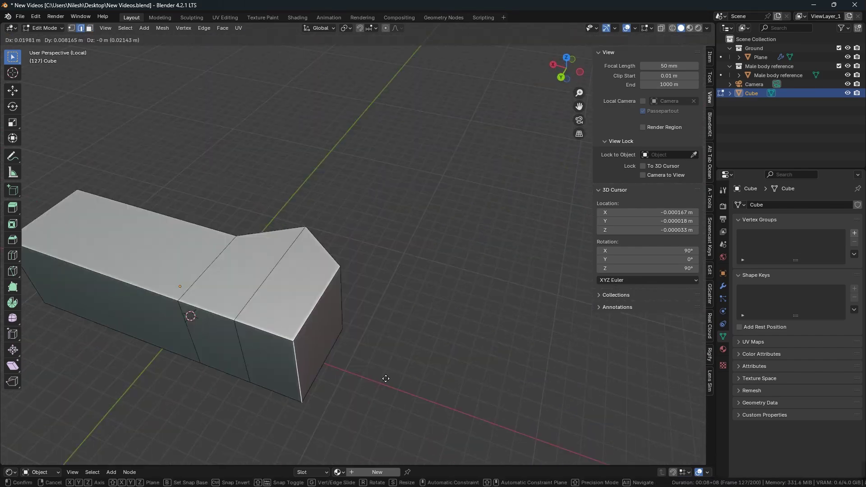
- Leave local view and Edit Mode, and show the scene through the camera
{"action": "key", "text": "KP_Divide"}
{"action": "key", "text": "Tab"}
{"action": "key", "text": "KP_0"}
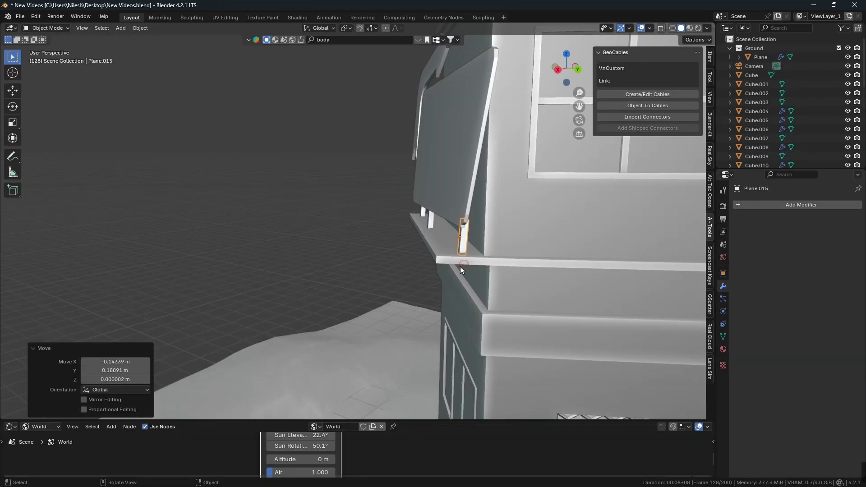
- Save New Videos.blend and examine the gas station model as a whole, including through the camera
{"action": "middle_click_drag", "start_coordinate": [460, 266], "coordinate": [505, 257]}
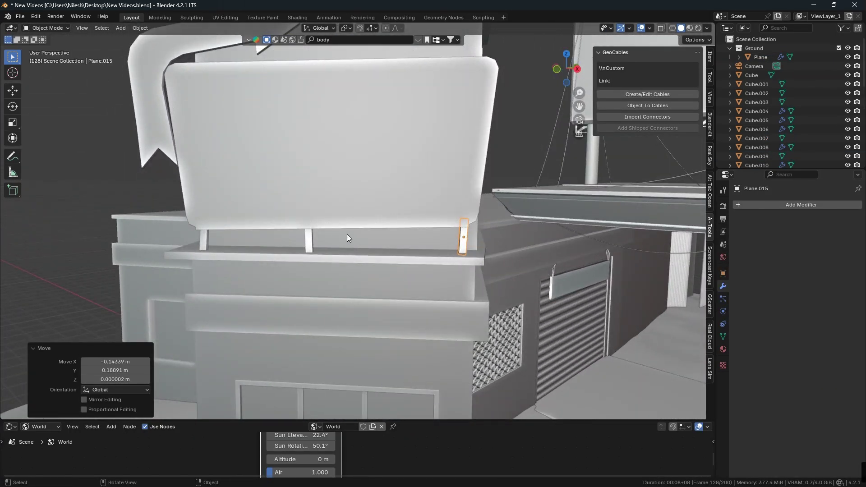
{"action": "scroll", "coordinate": [347, 235], "scroll_direction": "down", "scroll_amount": 5}
{"action": "left_click", "coordinate": [474, 173]}
{"action": "key", "text": "ctrl+s"}
{"action": "scroll", "coordinate": [417, 255], "scroll_direction": "down", "scroll_amount": 3}
{"action": "middle_click_drag", "start_coordinate": [418, 255], "coordinate": [400, 256]}
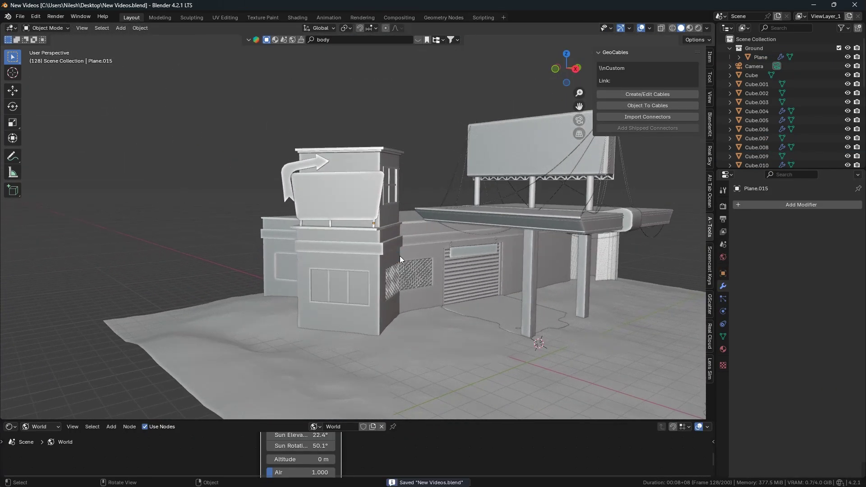
{"action": "key", "text": "KP_0"}
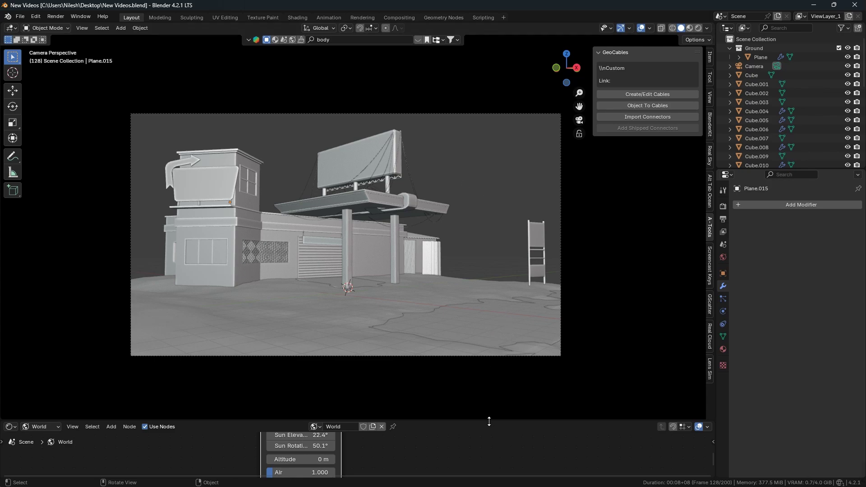
{"action": "middle_click_drag", "start_coordinate": [615, 268], "coordinate": [436, 315]}
{"action": "left_click", "coordinate": [484, 270]}
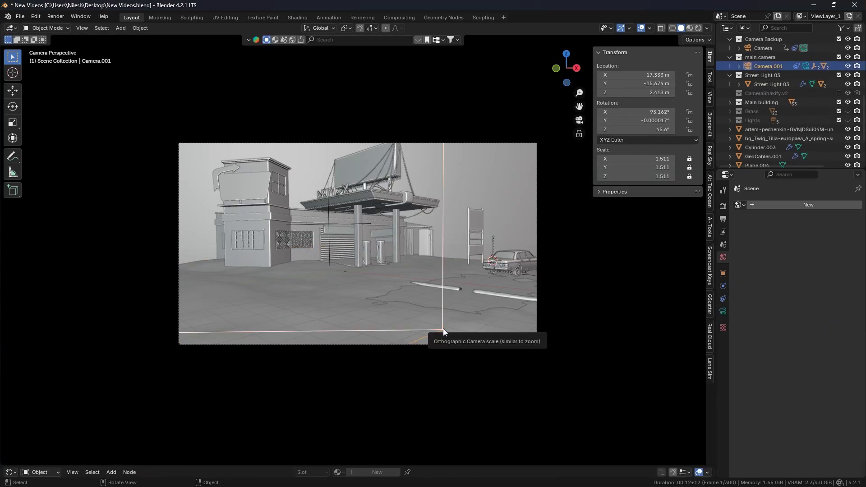
- Create a new world for the detailed gas station scene and assign a Sky Texture to its background color
{"action": "left_click", "coordinate": [633, 286]}
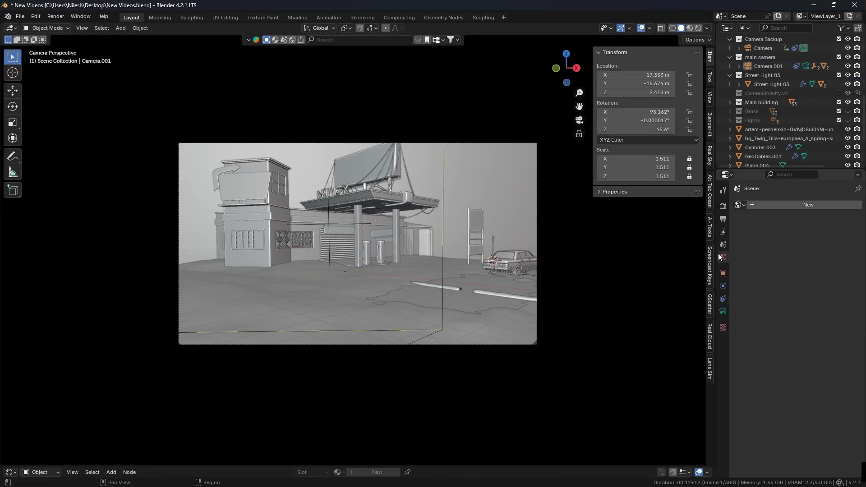
{"action": "left_click", "coordinate": [797, 207]}
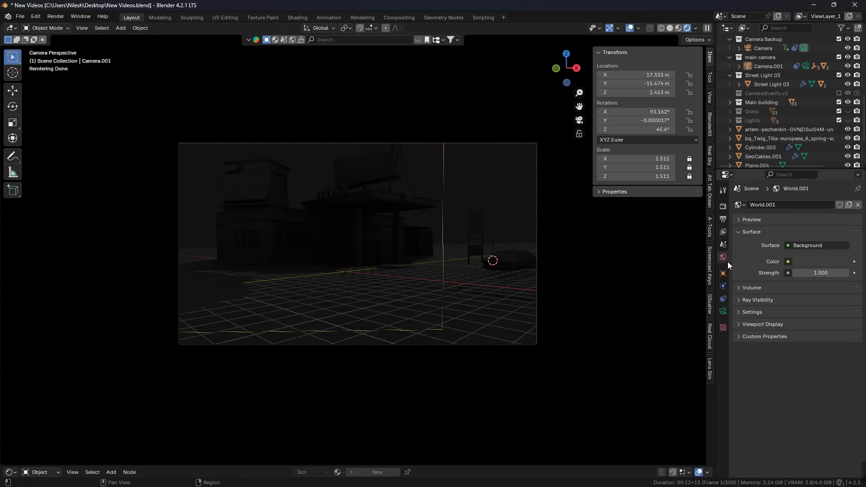
{"action": "left_click", "coordinate": [787, 262]}
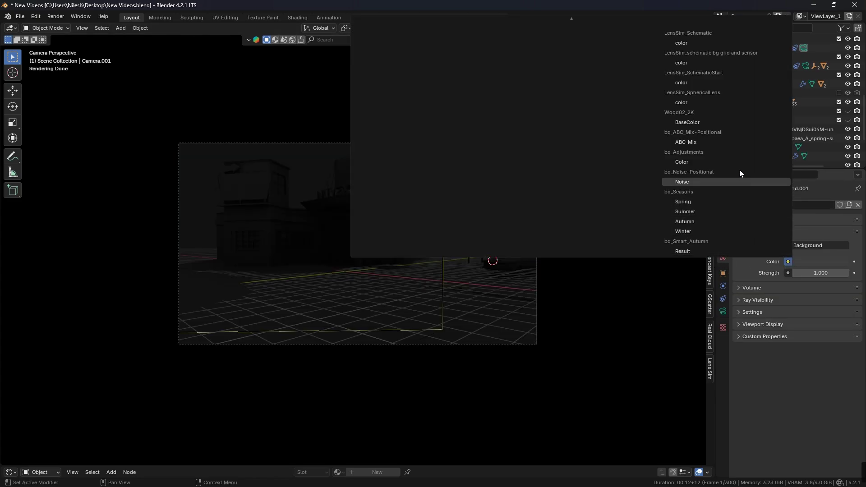
{"action": "left_click", "coordinate": [715, 135]}
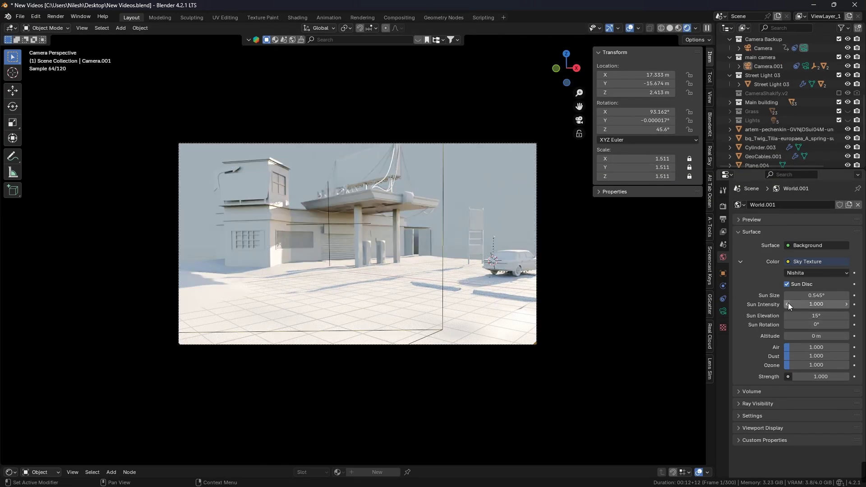
- Check the exposure in the Color Management render settings, and adjust the Sky Texture's sun rotation in the world settings
{"action": "left_click", "coordinate": [724, 205]}
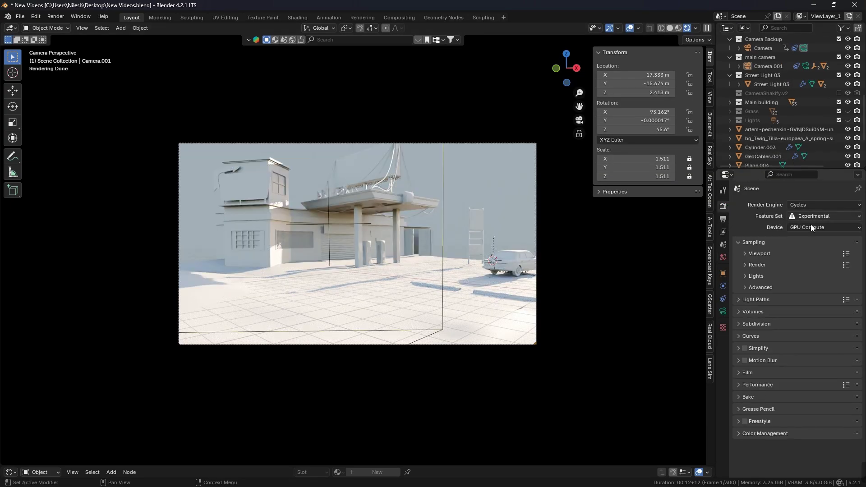
{"action": "left_click", "coordinate": [764, 434]}
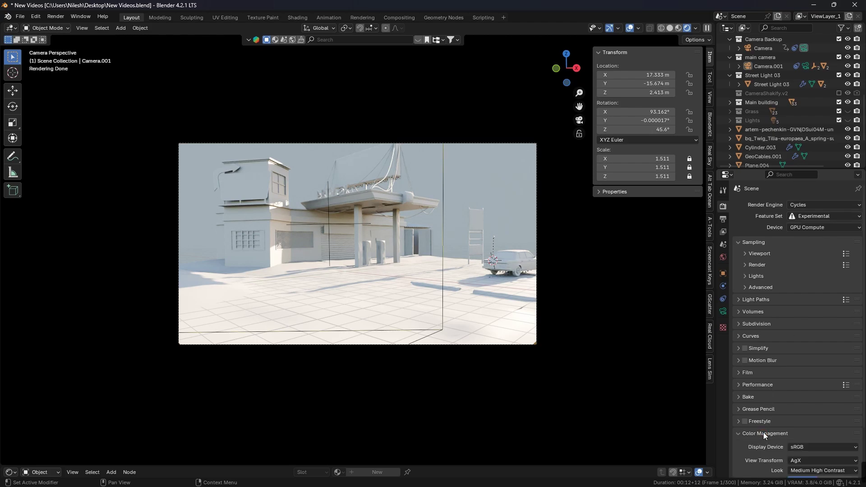
{"action": "scroll", "coordinate": [763, 432], "scroll_direction": "down", "scroll_amount": 3}
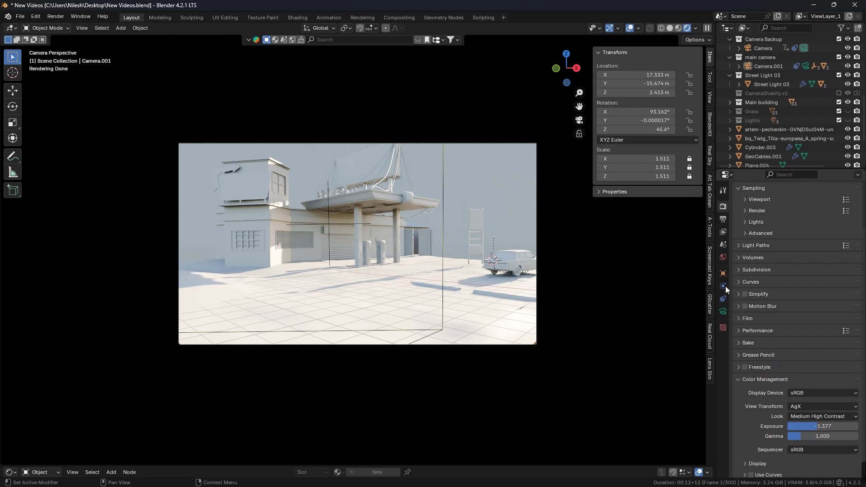
{"action": "left_click", "coordinate": [723, 258]}
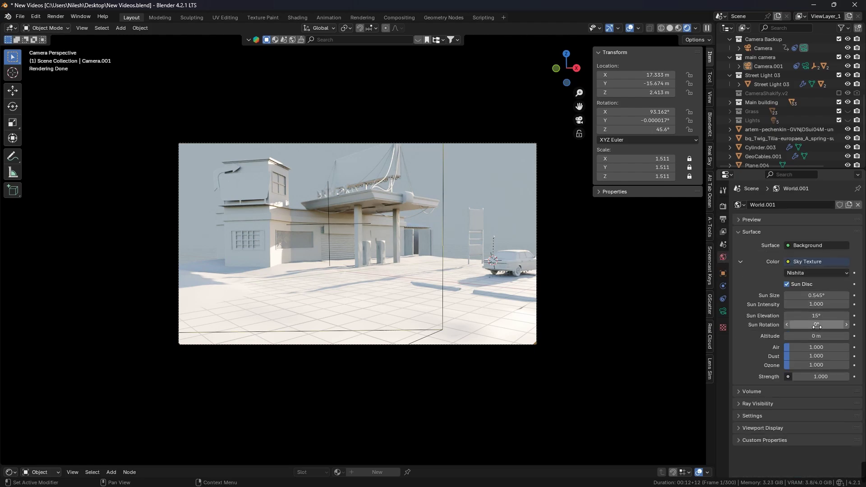
{"action": "mouse_move", "coordinate": [816, 326]}
{"action": "left_mouse_down"}
{"action": "mouse_move", "coordinate": [802, 326]}
{"action": "mouse_move", "coordinate": [816, 325]}
{"action": "left_mouse_up"}
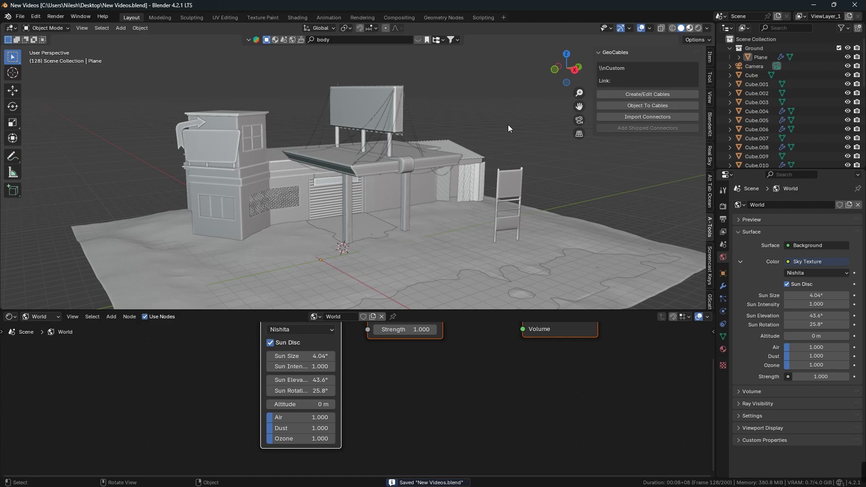
- Switch the gas station viewport in New Videos.blend to Material Preview shading
{"action": "key", "text": "z"}
{"action": "key", "text": "2"}
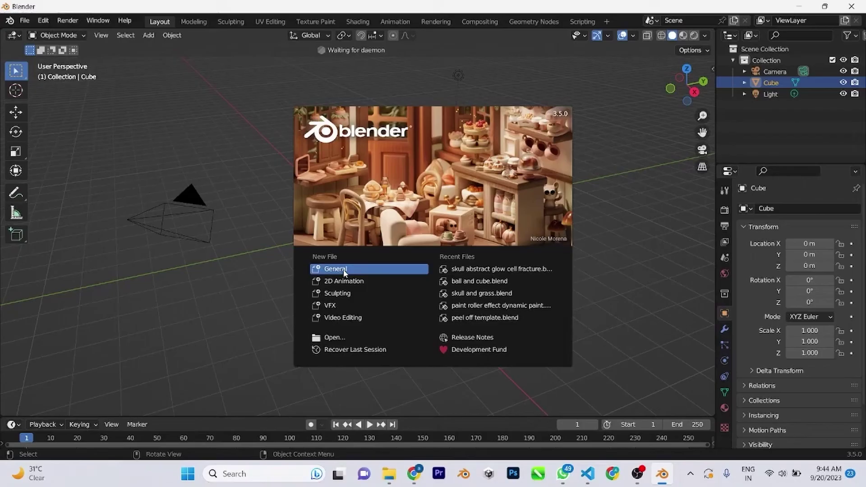
- Start a General file in Blender 3.5 and view the BlenderKit wooden toy car in Rendered shading
{"action": "left_click", "coordinate": [344, 269]}
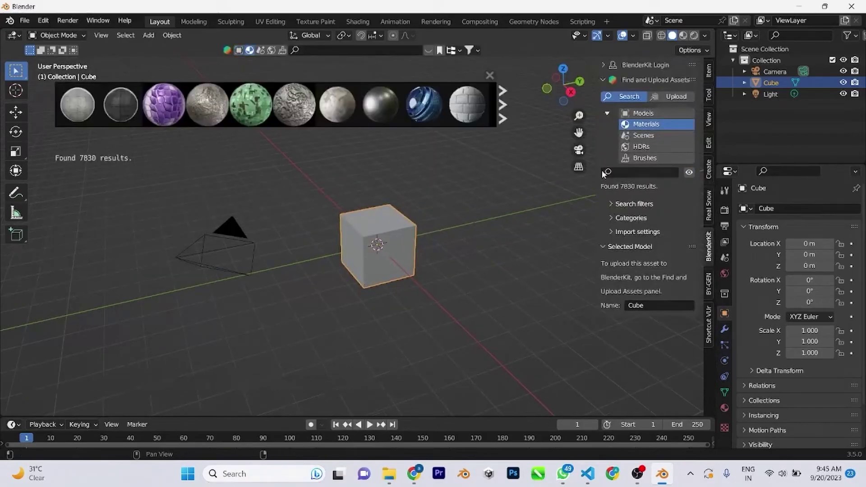
{"action": "mouse_move", "coordinate": [379, 113]}
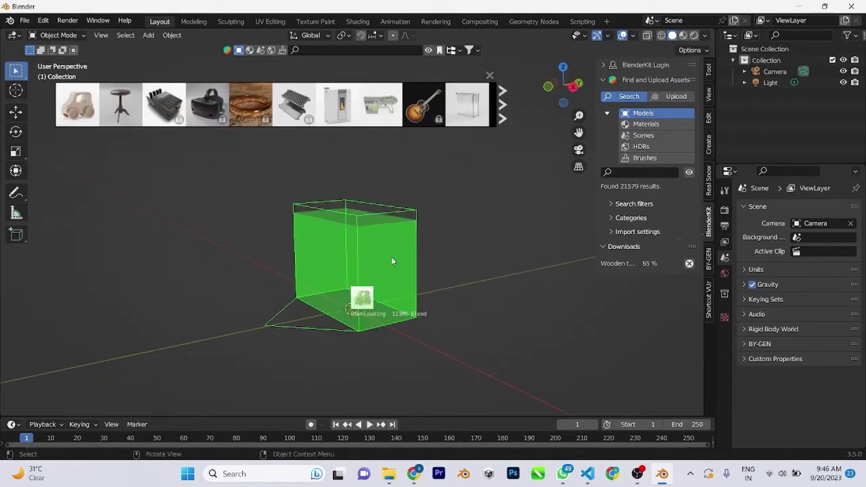
{"action": "key", "text": "z"}
{"action": "left_click", "coordinate": [412, 213]}
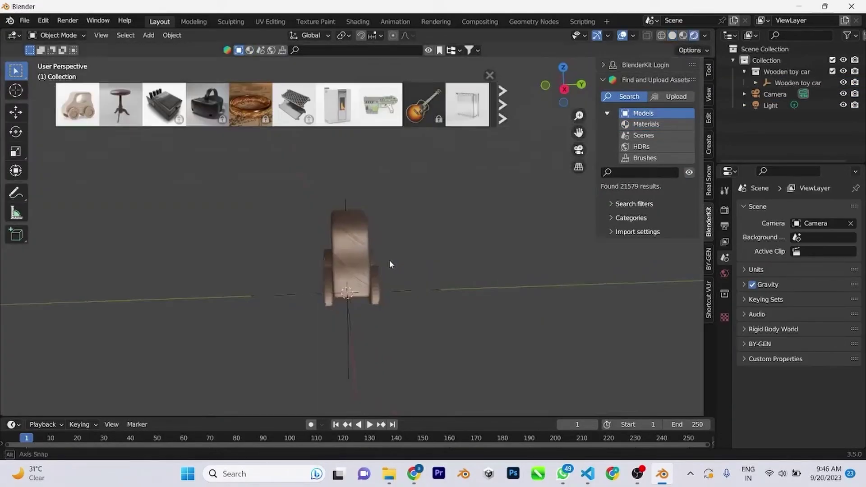
{"action": "scroll", "coordinate": [304, 258], "scroll_direction": "up", "scroll_amount": 5}
{"action": "scroll", "coordinate": [345, 246], "scroll_direction": "down", "scroll_amount": 5}
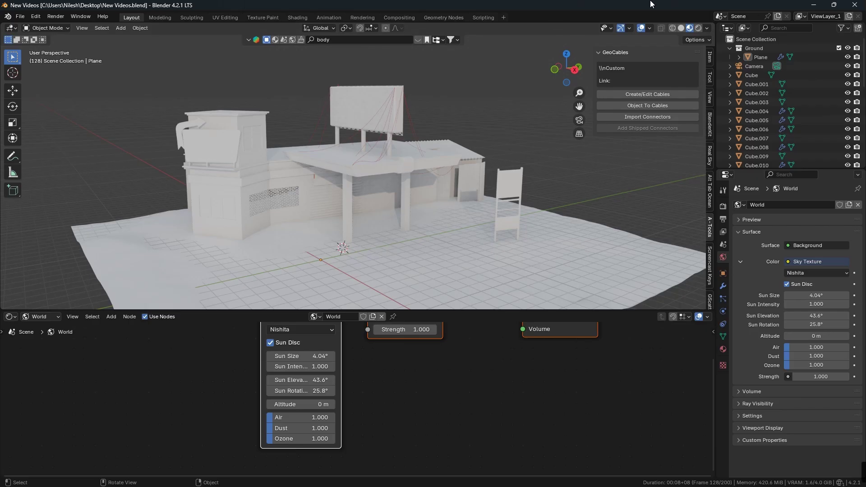
- Return to the gas station scene, inspect it up close in Material Preview, and save New Videos.blend again
{"action": "scroll", "coordinate": [340, 210], "scroll_direction": "down", "scroll_amount": 3}
{"action": "scroll", "coordinate": [340, 208], "scroll_direction": "up", "scroll_amount": 6}
{"action": "scroll", "coordinate": [349, 193], "scroll_direction": "up", "scroll_amount": 2}
{"action": "middle_click_drag", "start_coordinate": [342, 234], "coordinate": [369, 164], "text": "shift"}
{"action": "key", "text": "ctrl+s"}
{"action": "scroll", "coordinate": [369, 163], "scroll_direction": "up", "scroll_amount": 3}
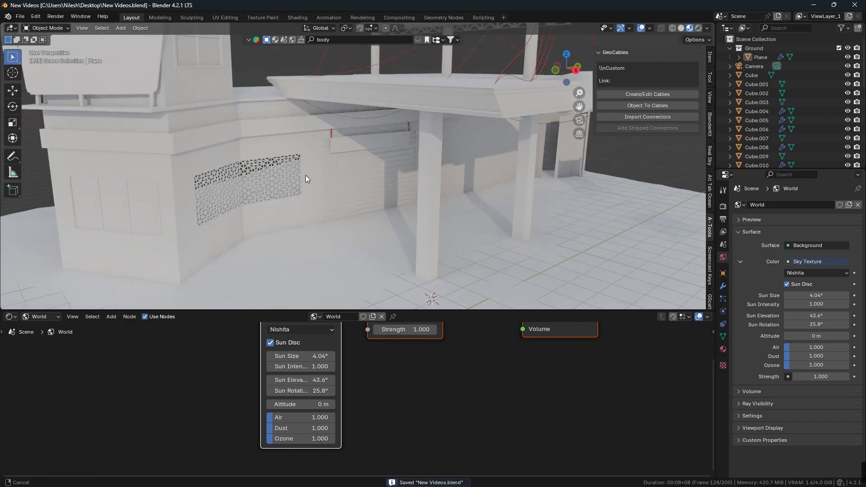
- Select the main building's wall mesh and rename its first material to "wall full"
{"action": "middle_click_drag", "start_coordinate": [216, 149], "coordinate": [261, 136], "text": "shift"}
{"action": "left_click", "coordinate": [253, 134]}
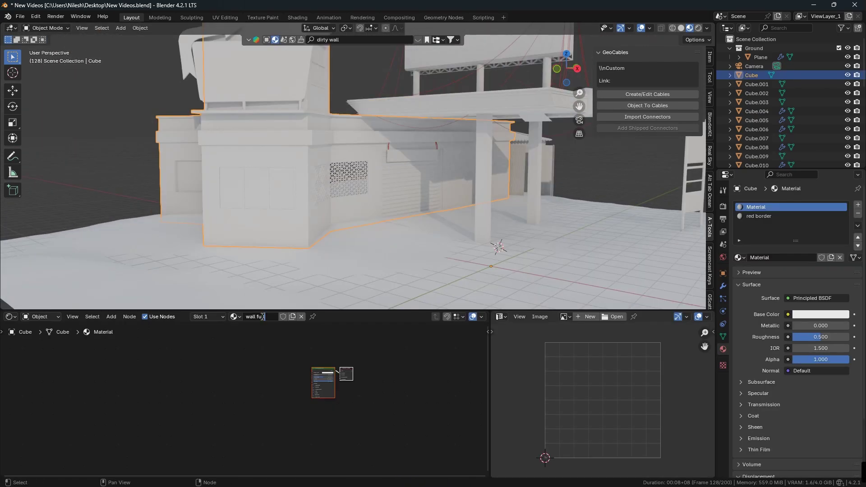
{"action": "type", "text": "ll"}
{"action": "key", "text": "Return"}
- Add an Image Texture with Mapping and Texture Coordinate nodes to the wall full material's Principled BSDF base color
{"action": "middle_click_drag", "start_coordinate": [314, 375], "coordinate": [349, 360], "text": "ctrl"}
{"action": "key", "text": "ctrl+t"}
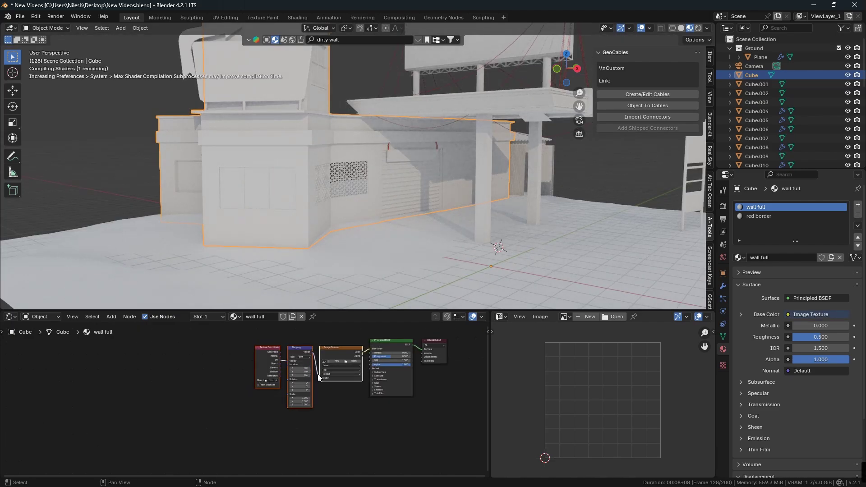
- Load the dirty wall JPG (360_F_1435...) from the Downloads Textures folder into the wall full material's Image Texture node
{"action": "key", "text": "Home"}
{"action": "left_click", "coordinate": [268, 389]}
{"action": "left_click", "coordinate": [229, 221]}
{"action": "double_click", "coordinate": [408, 225]}
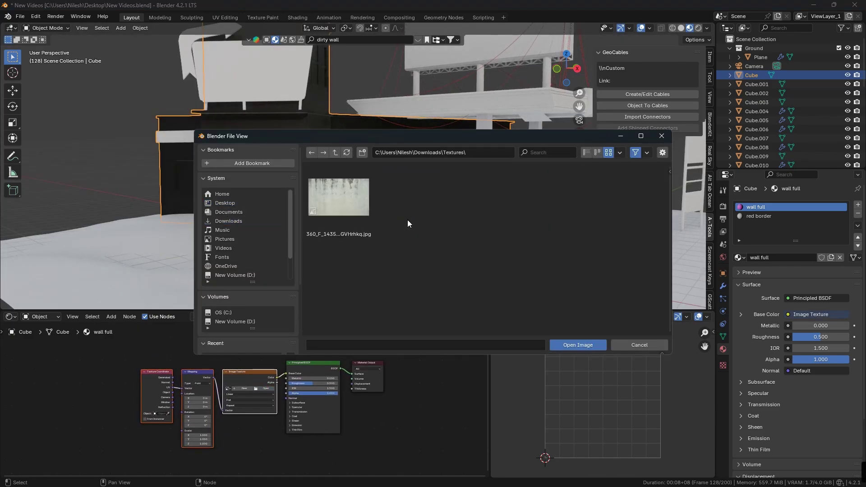
{"action": "left_click", "coordinate": [338, 200]}
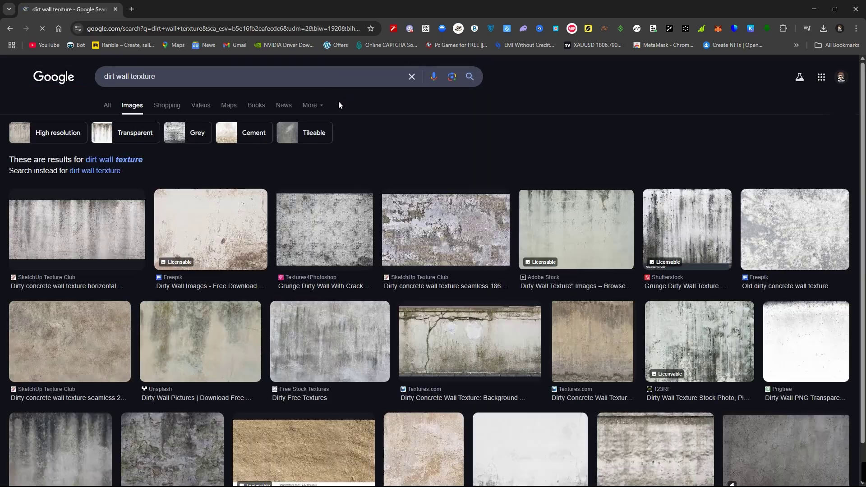
- Browse Google Images results for dirt wall textures, preview the SketchUp Texture Club concrete wall, and return to Blender
{"action": "scroll", "coordinate": [305, 239], "scroll_direction": "down", "scroll_amount": 1}
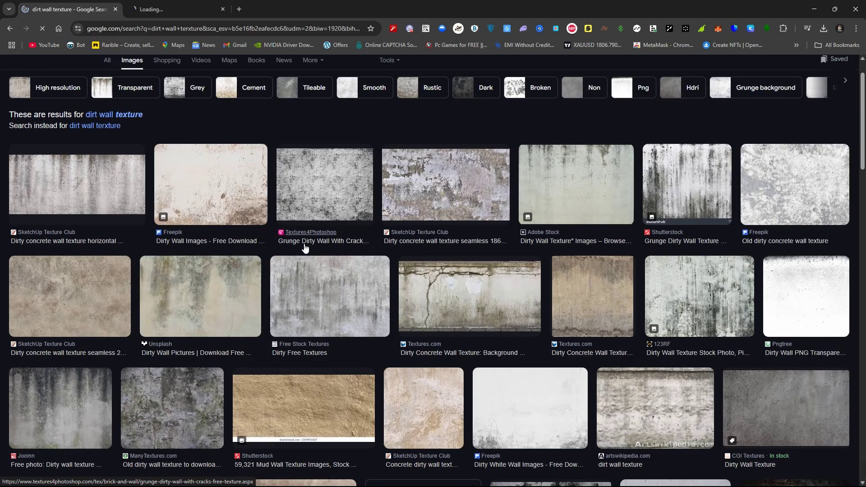
{"action": "left_click", "coordinate": [77, 185]}
{"action": "scroll", "coordinate": [311, 239], "scroll_direction": "down", "scroll_amount": 2}
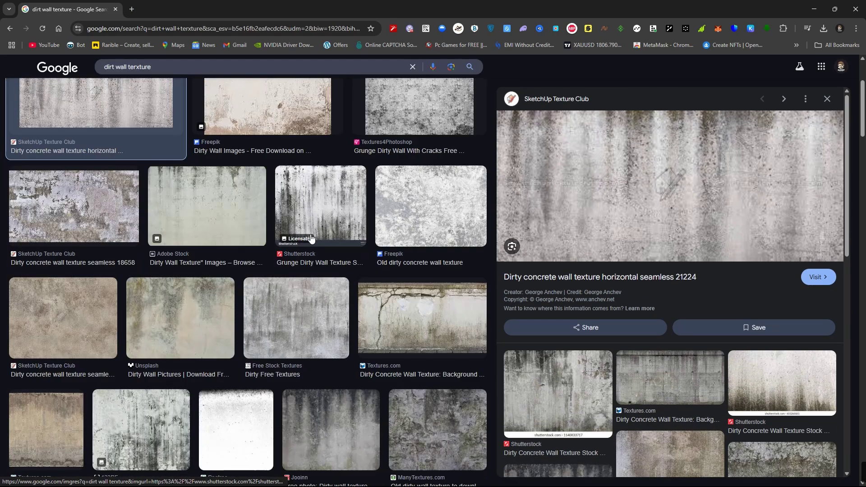
{"action": "scroll", "coordinate": [312, 239], "scroll_direction": "down", "scroll_amount": 2}
{"action": "key", "text": "alt+Tab"}
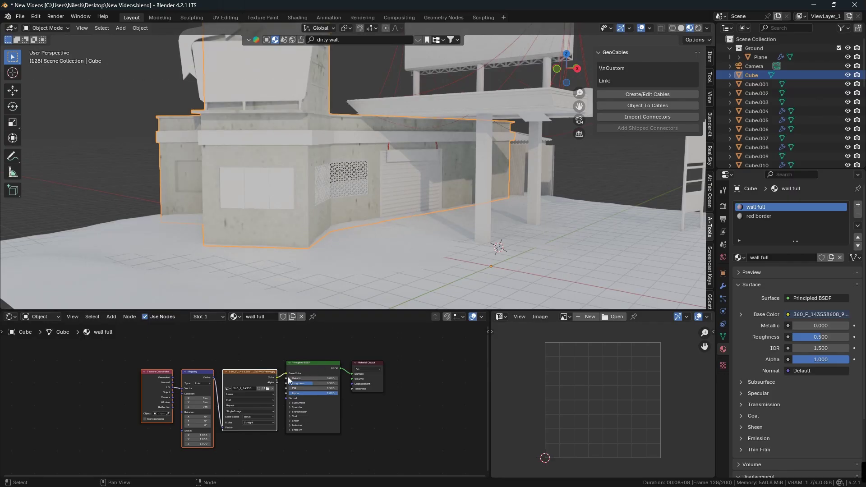
- Unwrap all faces of the main building's wall mesh in Edit Mode with Cube Projection
{"action": "key", "text": "Tab"}
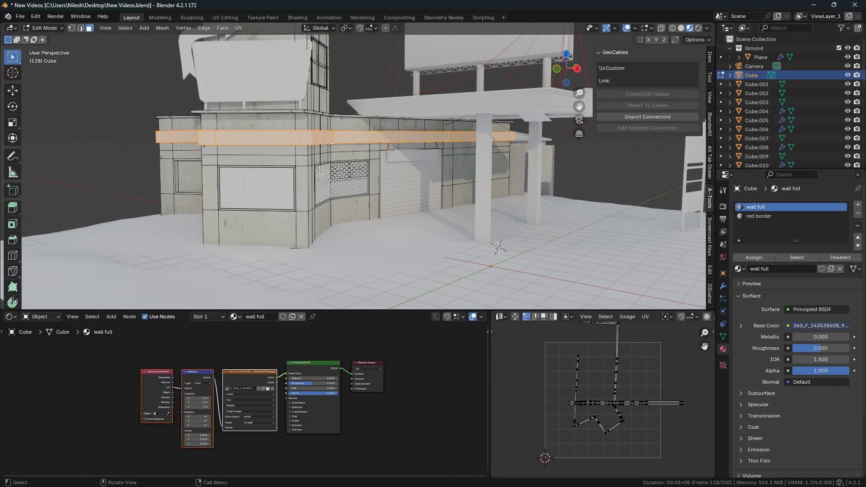
{"action": "middle_click_drag", "start_coordinate": [252, 145], "coordinate": [206, 152], "text": "shift"}
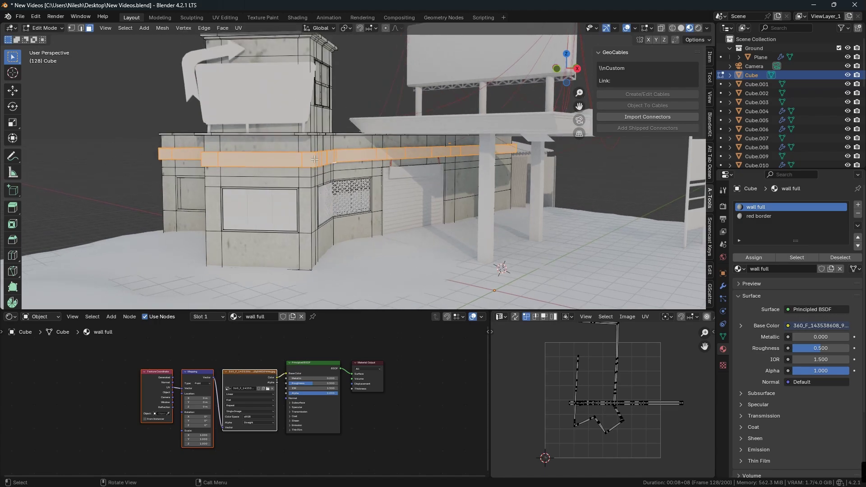
{"action": "key", "text": "a"}
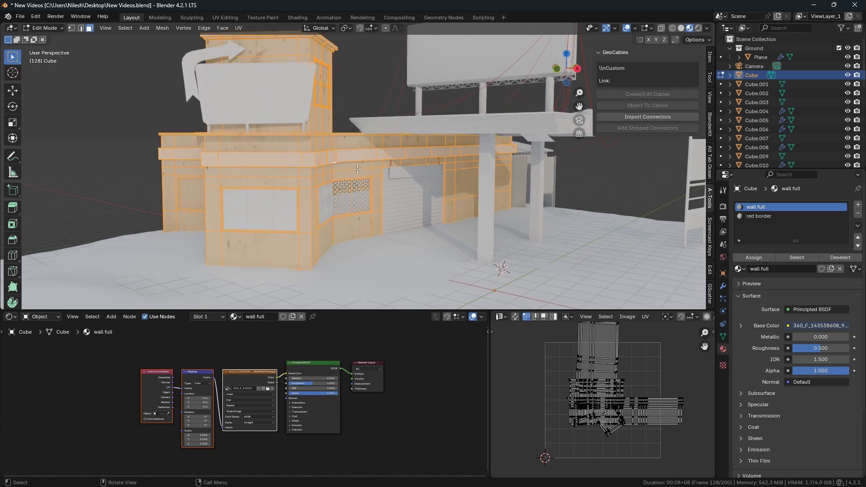
{"action": "key", "text": "u"}
{"action": "left_click", "coordinate": [357, 168]}
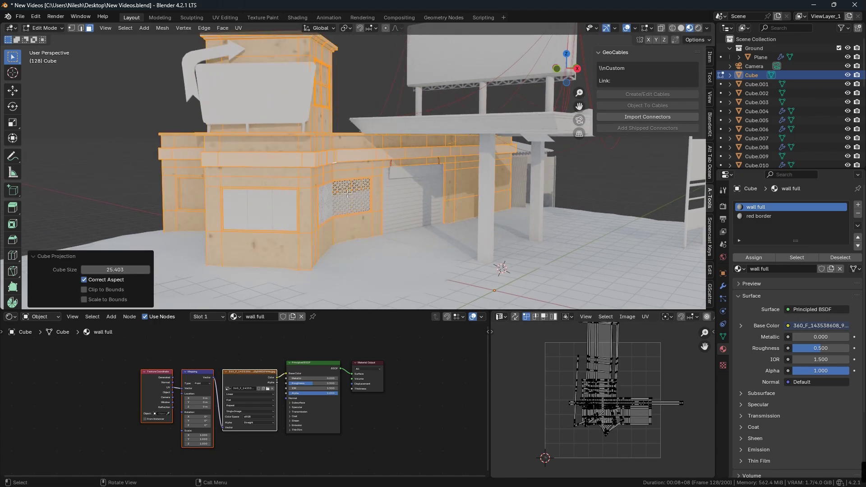
- Select the front block's parapet faces, scale their UVs about 7 times, and move them onto the stained upper-left part of the wall image
{"action": "left_click", "coordinate": [173, 139]}
{"action": "left_click", "coordinate": [356, 145], "text": "ctrl"}
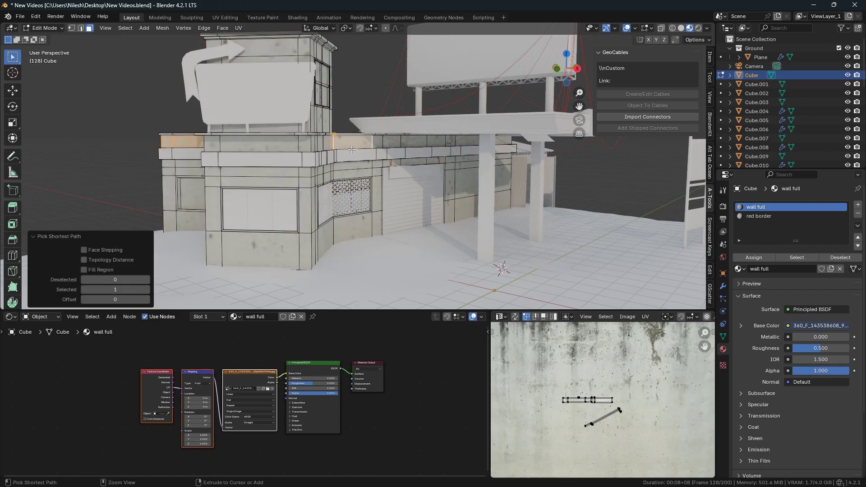
{"action": "left_click", "coordinate": [225, 146]}
{"action": "left_click", "coordinate": [300, 141], "text": "ctrl"}
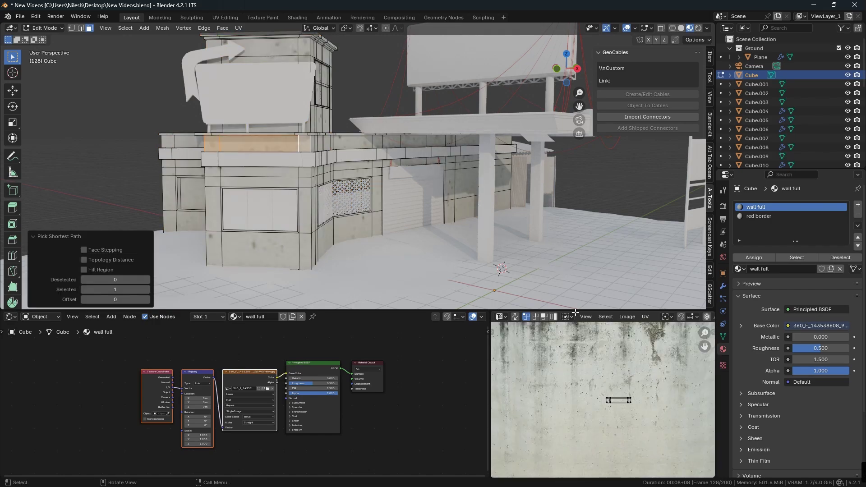
{"action": "scroll", "coordinate": [649, 407], "scroll_direction": "down", "scroll_amount": 3}
{"action": "key", "text": "a"}
{"action": "key", "text": "s"}
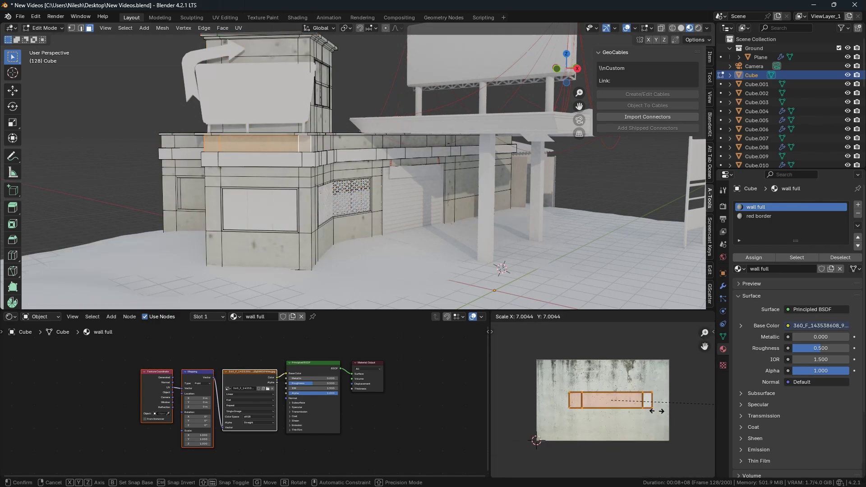
{"action": "left_click", "coordinate": [654, 406]}
{"action": "key", "text": "g"}
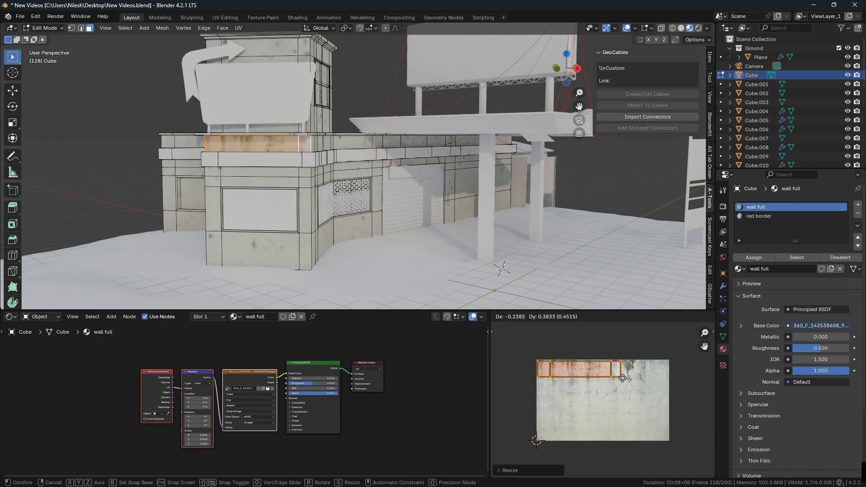
{"action": "left_click", "coordinate": [623, 378]}
{"action": "key", "text": "Tab"}
{"action": "key", "text": "Tab"}
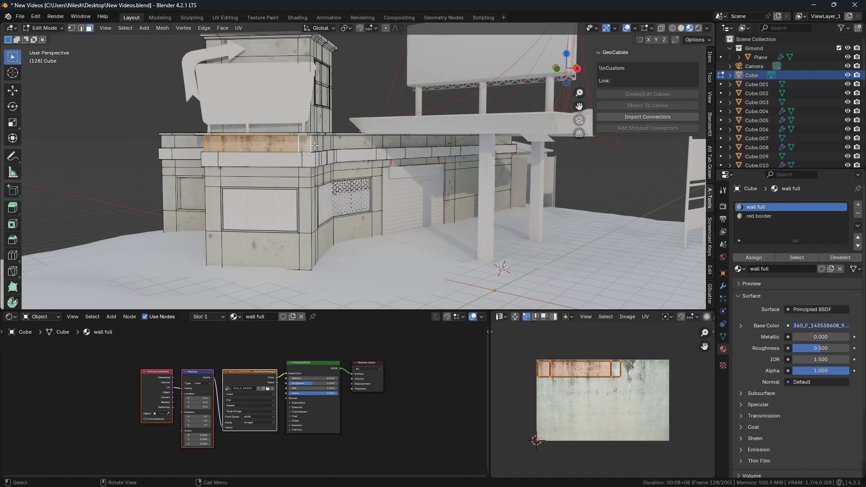
- Select the adjoining parapet faces around the corner, enlarge their UVs, and move them to the wall image's stained upper-right edge
{"action": "left_click", "coordinate": [314, 145]}
{"action": "left_click", "coordinate": [353, 142], "text": "ctrl"}
{"action": "key", "text": "a"}
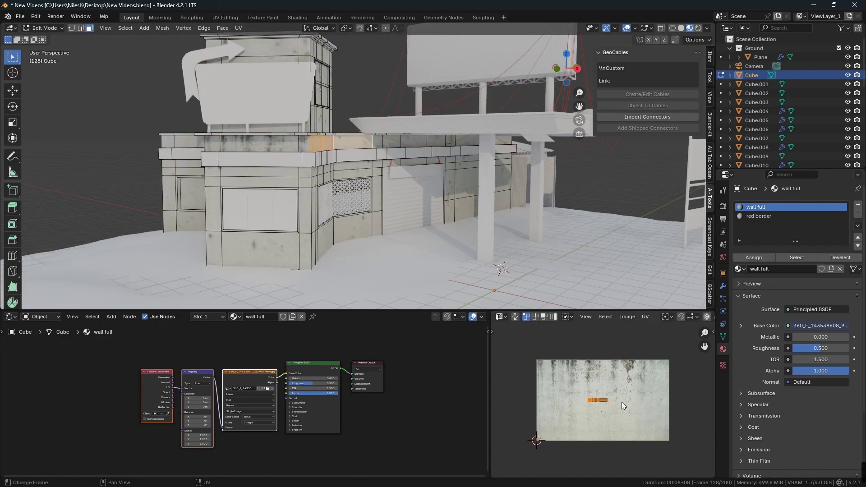
{"action": "key", "text": "s"}
{"action": "left_click", "coordinate": [656, 406]}
{"action": "key", "text": "g"}
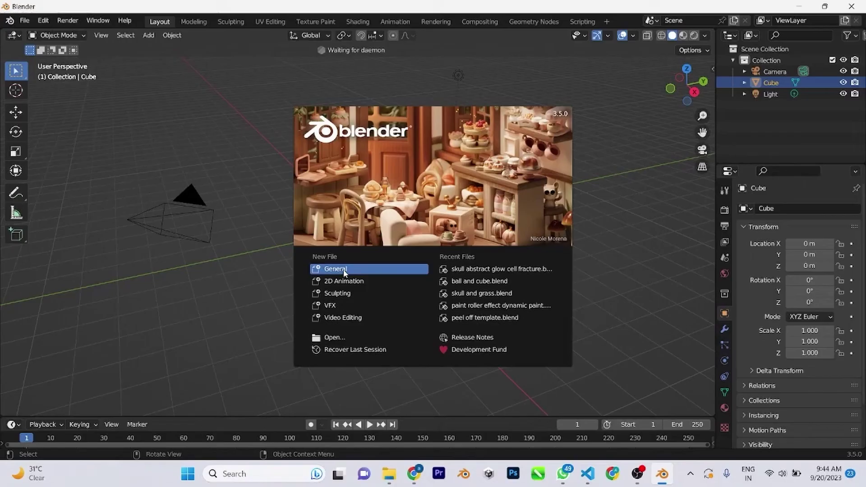
{"action": "left_click", "coordinate": [343, 270]}
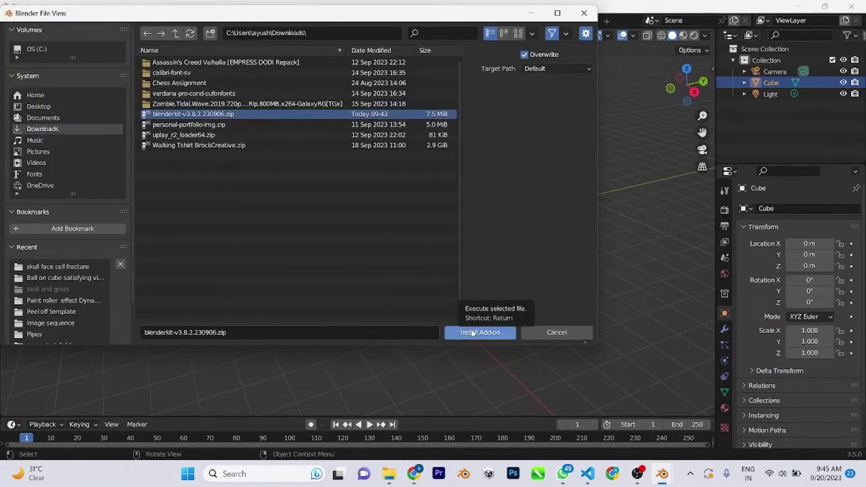
- In Blender 3.5, install the add-on from blenderkit-v3.8.2.230906.zip and place its wooden toy car model in the scene
{"action": "left_click", "coordinate": [473, 333]}
{"action": "type", "text": "blender"}
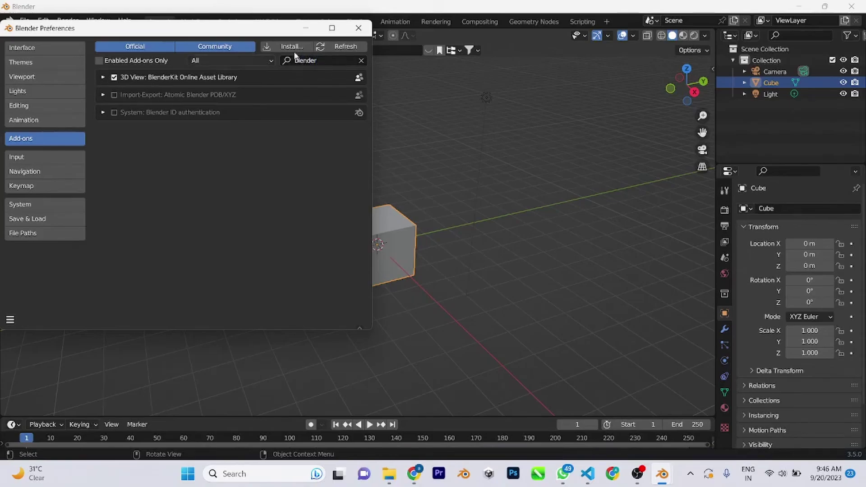
{"action": "left_click", "coordinate": [358, 28]}
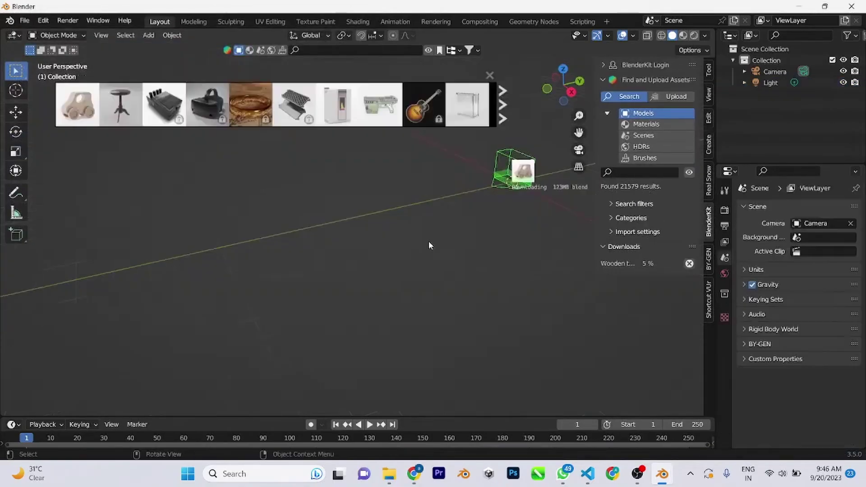
{"action": "middle_click_drag", "start_coordinate": [429, 241], "coordinate": [396, 217]}
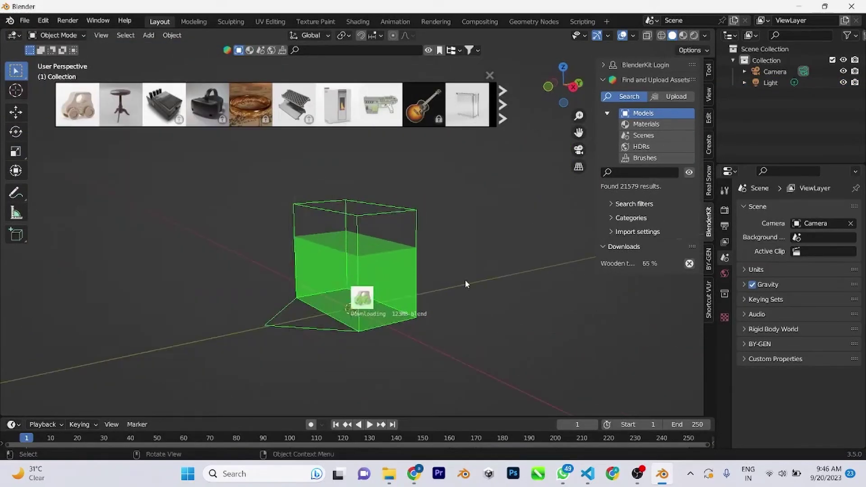
{"action": "key", "text": "z"}
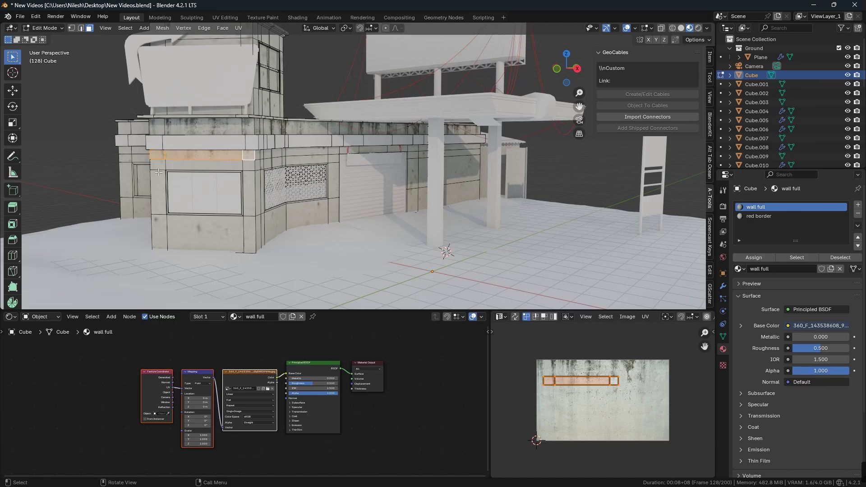
- In the gas station scene, select the wall faces around the front block's window and unwrap them with Cube Projection
{"action": "left_click", "coordinate": [159, 171]}
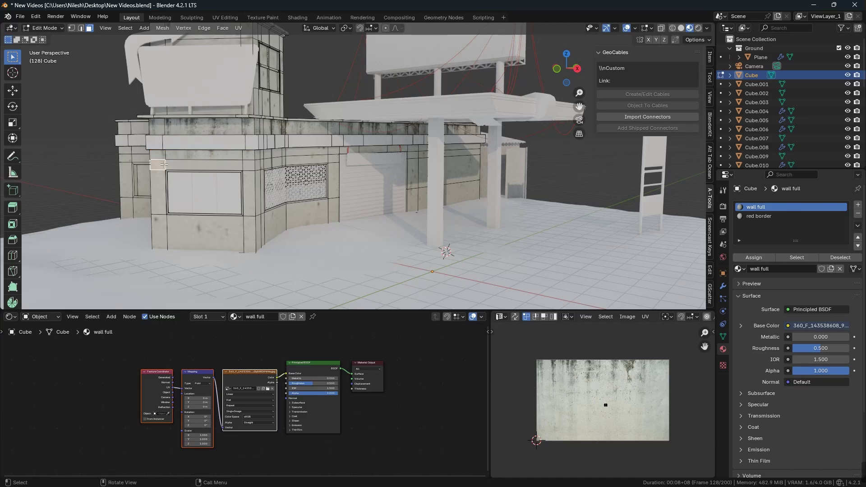
{"action": "left_click", "coordinate": [164, 235], "text": "ctrl"}
{"action": "left_click", "coordinate": [250, 234], "text": "ctrl"}
{"action": "left_click", "coordinate": [248, 157], "text": "ctrl"}
{"action": "left_click", "coordinate": [160, 156], "text": "ctrl"}
{"action": "left_click", "coordinate": [192, 166], "text": "shift"}
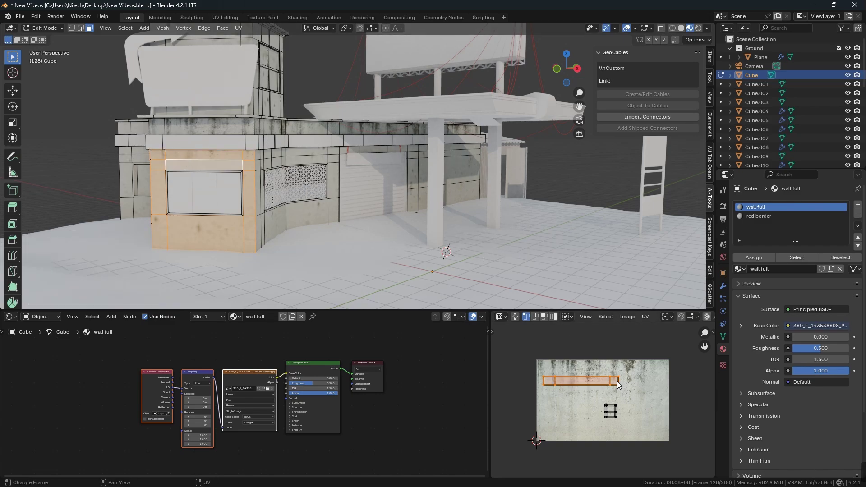
{"action": "key", "text": "u"}
{"action": "left_click", "coordinate": [207, 188]}
- Scale and move the front wall's UVs to fit the wall image, including a scale along X, and reposition their upper points
{"action": "key", "text": "s"}
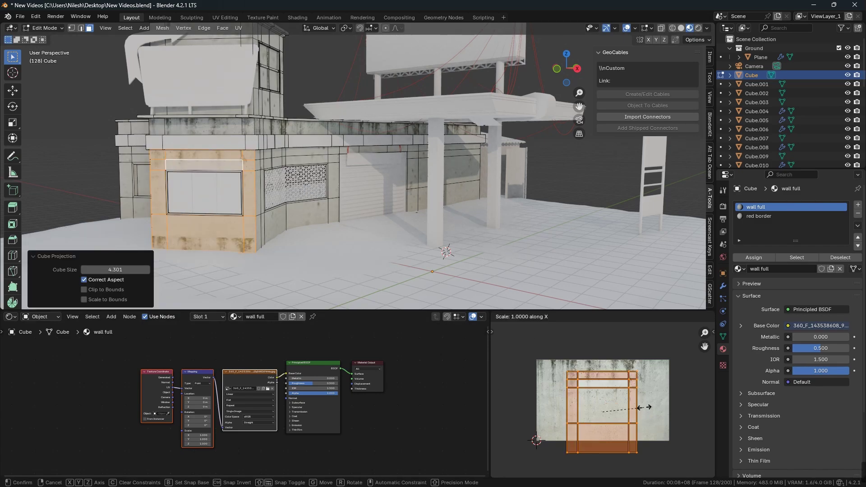
{"action": "left_click", "coordinate": [660, 413]}
{"action": "key", "text": "g"}
{"action": "left_click", "coordinate": [659, 402]}
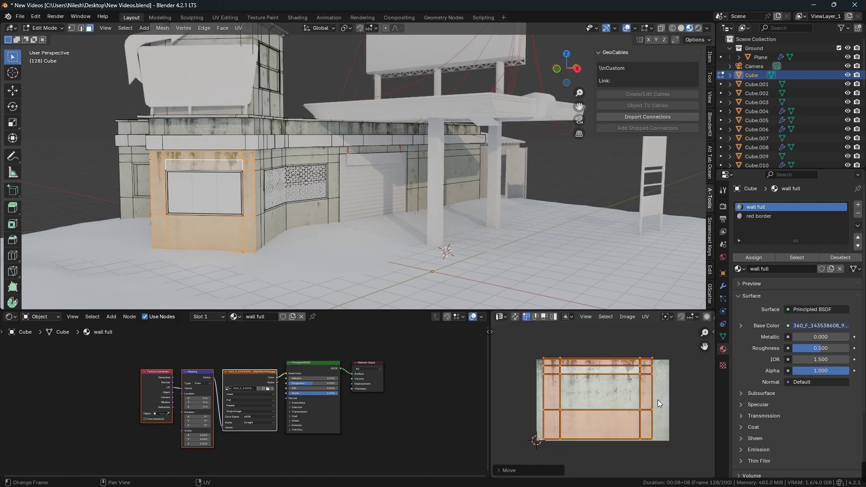
{"action": "key", "text": "s"}
{"action": "left_click", "coordinate": [662, 408]}
{"action": "key", "text": "s"}
{"action": "key", "text": "x"}
{"action": "left_click", "coordinate": [648, 411]}
{"action": "left_click_drag", "start_coordinate": [534, 342], "coordinate": [655, 382]}
{"action": "key", "text": "g"}
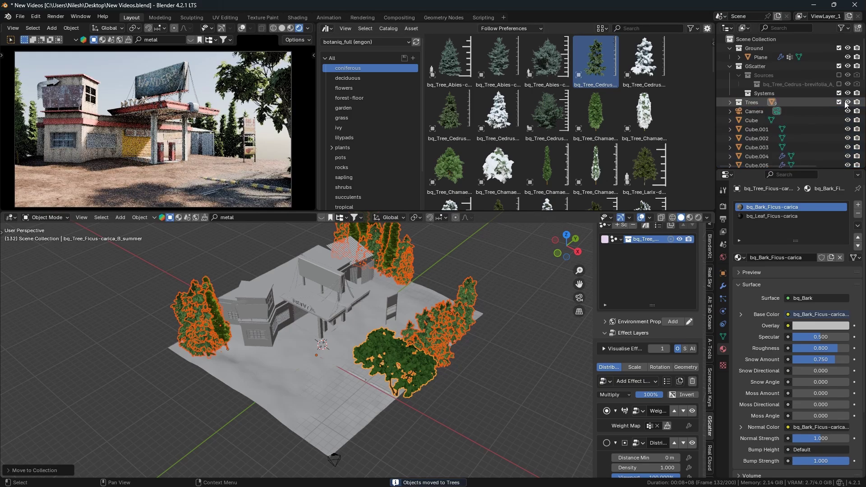
- Hide the GScatter tree system and the Trees collection in the viewport, and save New Videos.blend with the ground plane selected
{"action": "left_click", "coordinate": [570, 337]}
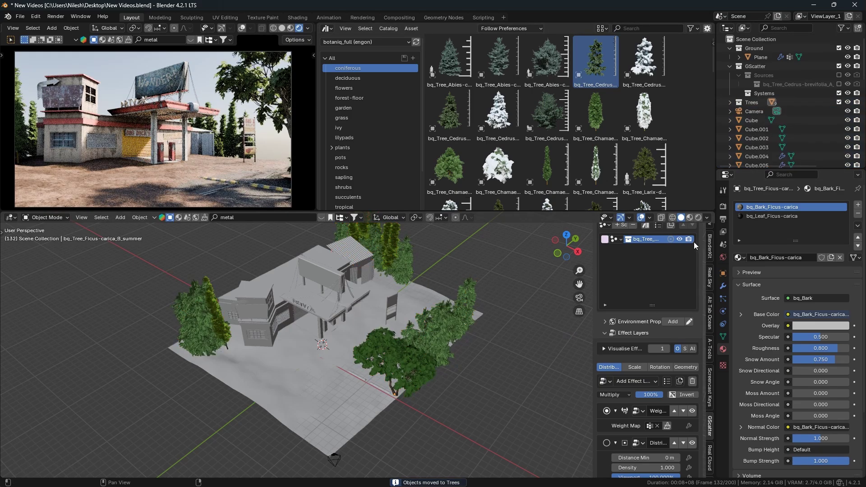
{"action": "left_click", "coordinate": [680, 240]}
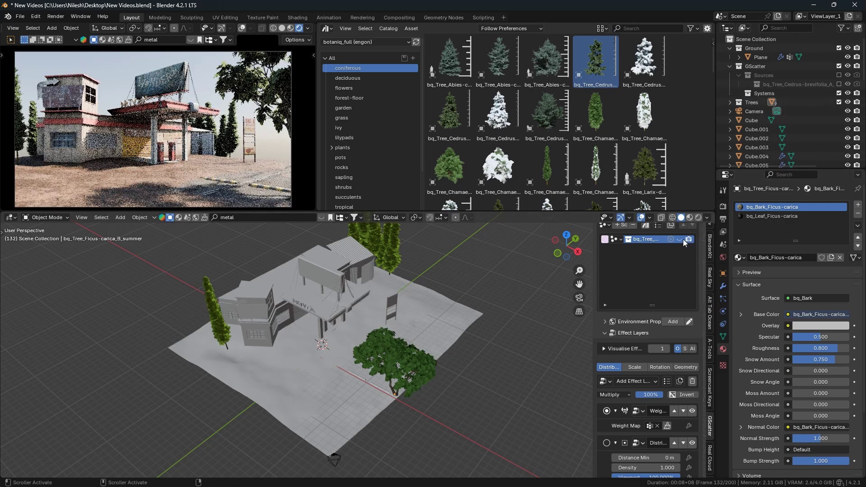
{"action": "left_click", "coordinate": [848, 103]}
{"action": "left_click", "coordinate": [444, 297]}
{"action": "key", "text": "ctrl+s"}
- Place the bq_Grass_Lolium-perenne_F_spring-summer clump from the botaniq_full grass assets on the ground in front of the building
{"action": "key", "text": "KP_Decimal"}
{"action": "middle_click_drag", "start_coordinate": [312, 436], "coordinate": [312, 426], "text": "ctrl"}
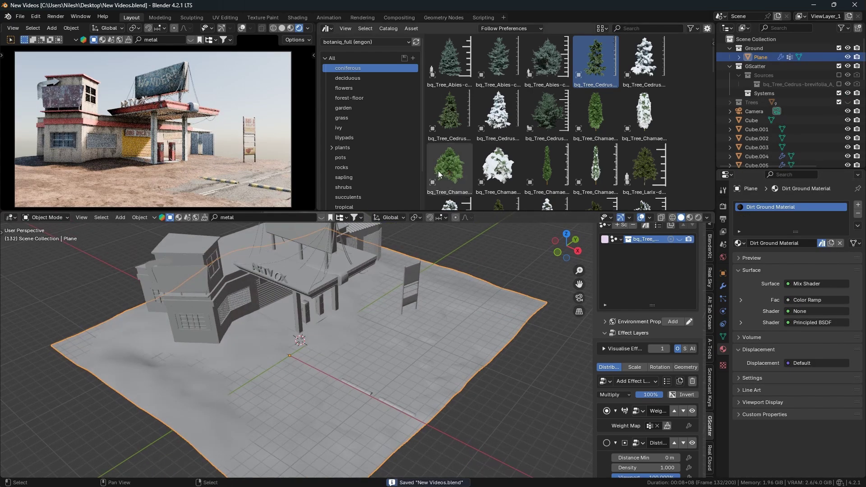
{"action": "left_click", "coordinate": [360, 118]}
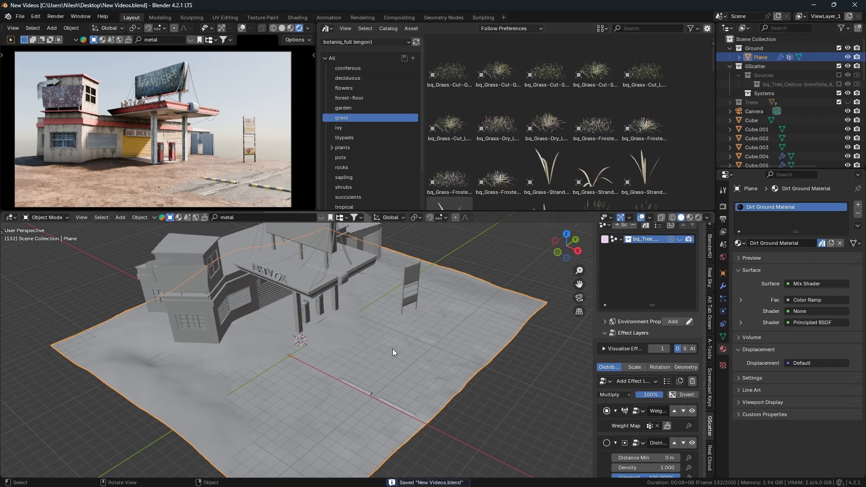
{"action": "scroll", "coordinate": [393, 349], "scroll_direction": "down", "scroll_amount": 4}
{"action": "scroll", "coordinate": [290, 364], "scroll_direction": "up", "scroll_amount": 6}
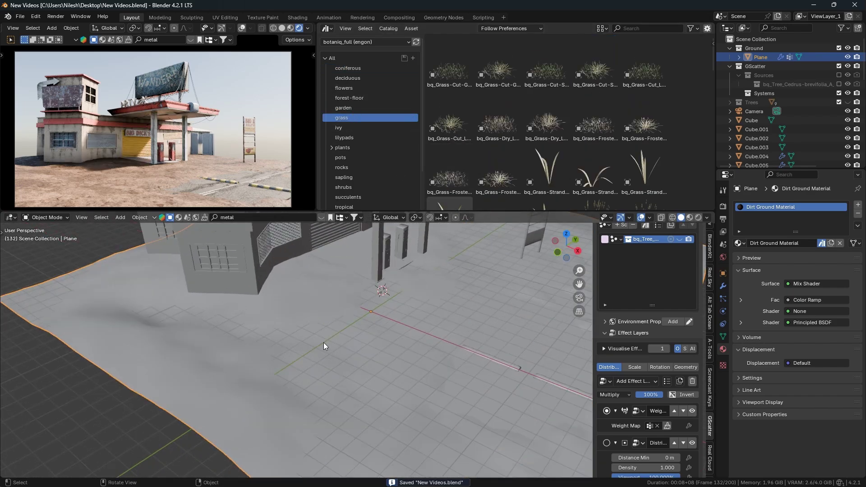
{"action": "scroll", "coordinate": [544, 162], "scroll_direction": "down", "scroll_amount": 10}
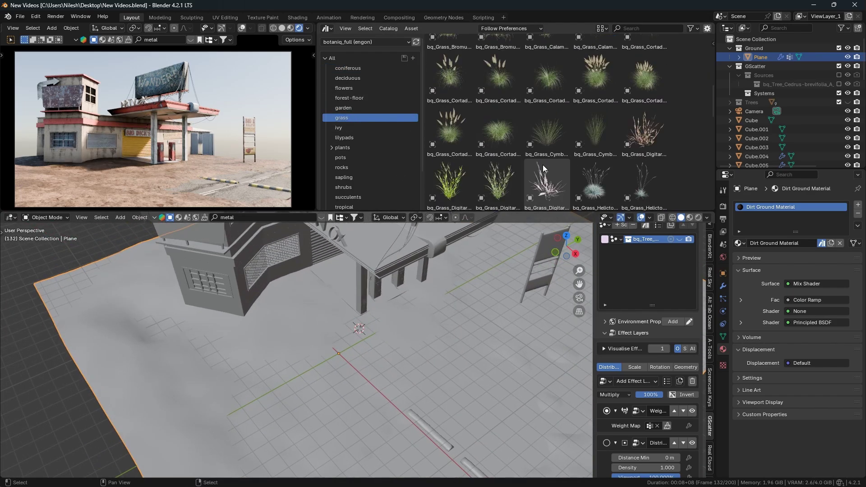
{"action": "scroll", "coordinate": [537, 156], "scroll_direction": "down", "scroll_amount": 5}
{"action": "scroll", "coordinate": [530, 150], "scroll_direction": "down", "scroll_amount": 7}
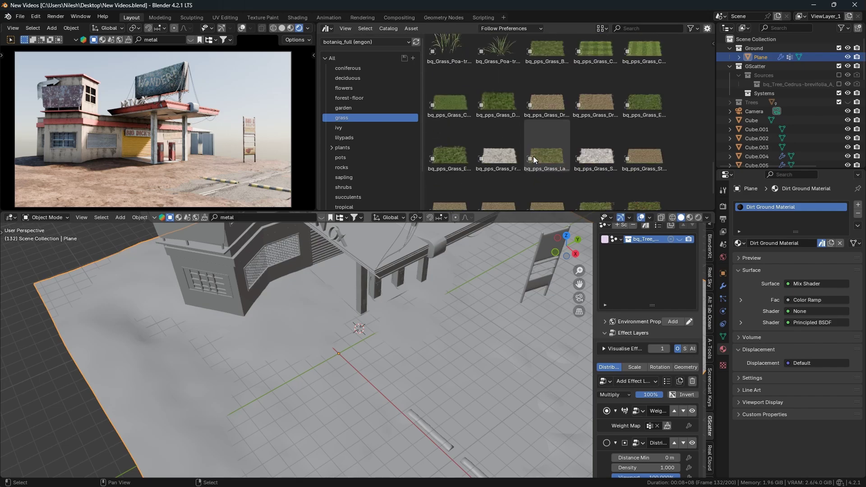
{"action": "scroll", "coordinate": [531, 150], "scroll_direction": "up", "scroll_amount": 6}
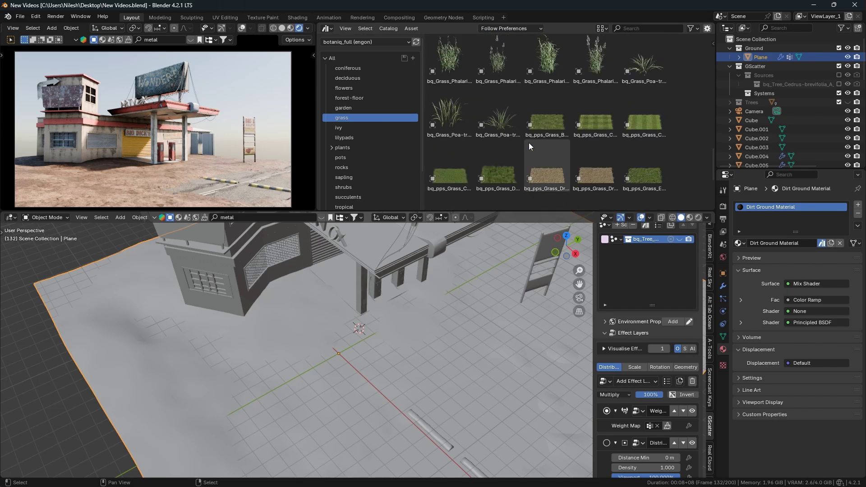
{"action": "scroll", "coordinate": [600, 113], "scroll_direction": "up", "scroll_amount": 4}
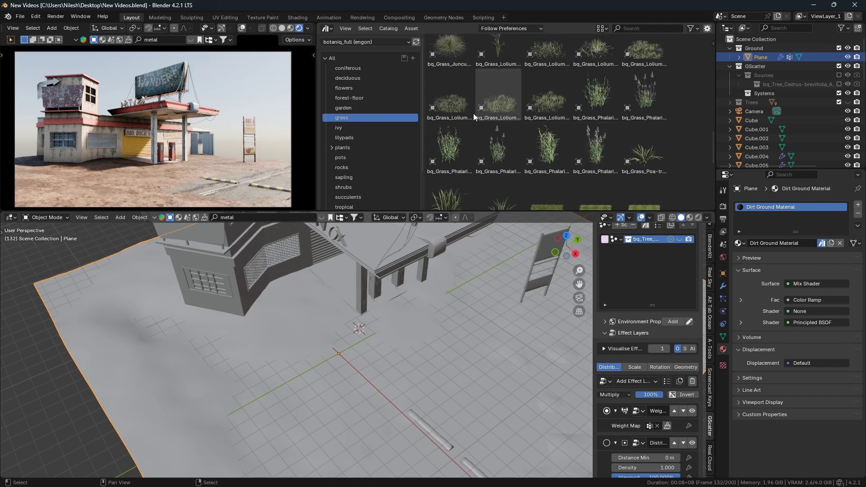
{"action": "left_click_drag", "start_coordinate": [312, 353], "coordinate": [310, 352]}
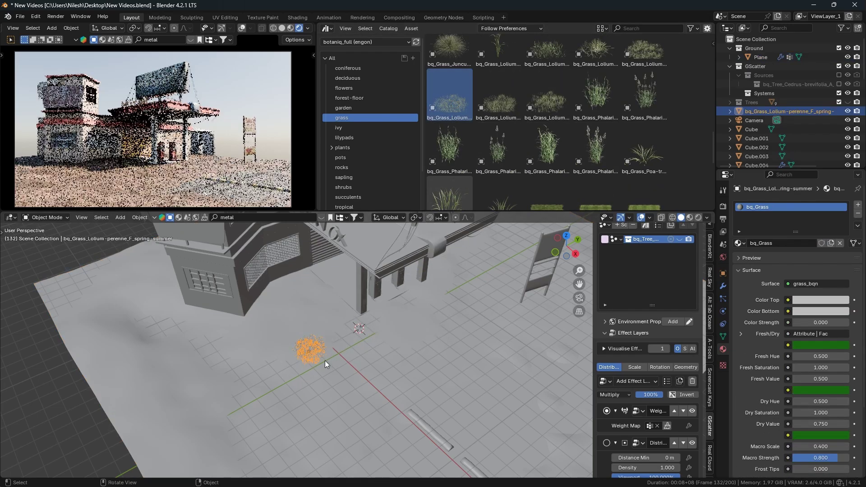
- Scatter the placed Lolium grass clump over the ground plane with GScatter's Scatter Selected, and save New Videos.blend
{"action": "scroll", "coordinate": [367, 328], "scroll_direction": "up", "scroll_amount": 3}
{"action": "scroll", "coordinate": [331, 337], "scroll_direction": "up", "scroll_amount": 5}
{"action": "middle_click_drag", "start_coordinate": [305, 364], "coordinate": [416, 323]}
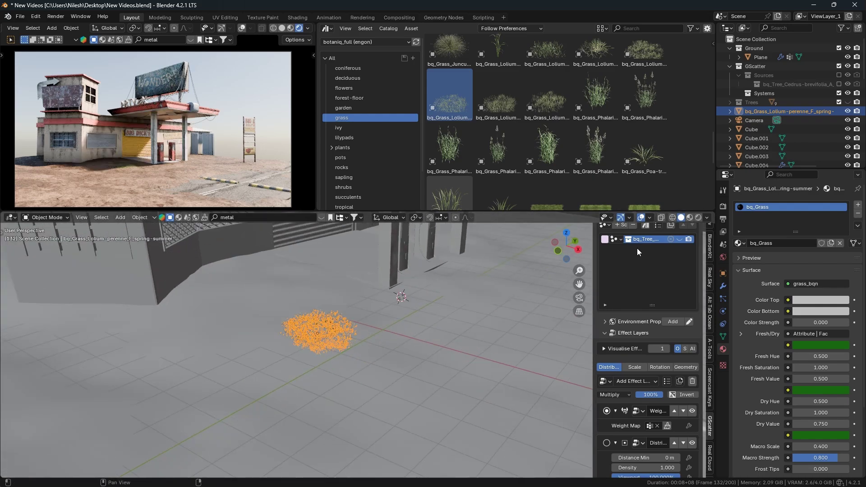
{"action": "scroll", "coordinate": [637, 252], "scroll_direction": "up", "scroll_amount": 2}
{"action": "left_click", "coordinate": [347, 307], "text": "shift"}
{"action": "key", "text": "ctrl+shift+alt+s"}
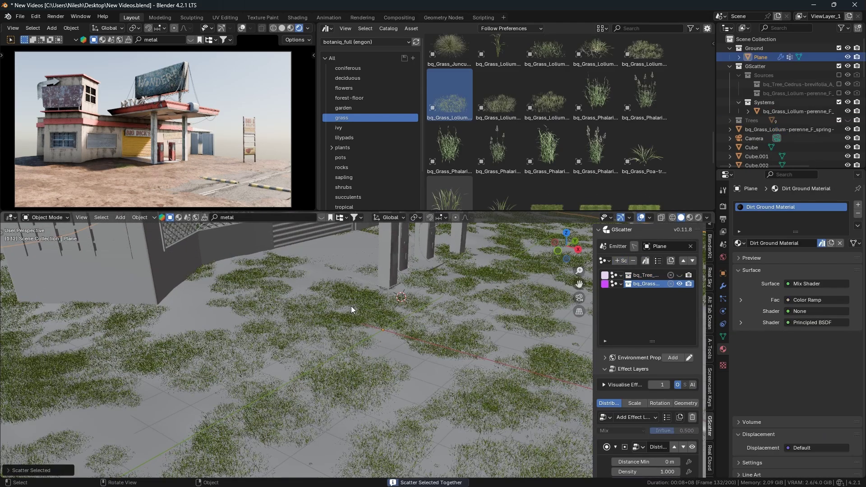
{"action": "key", "text": "ctrl+s"}
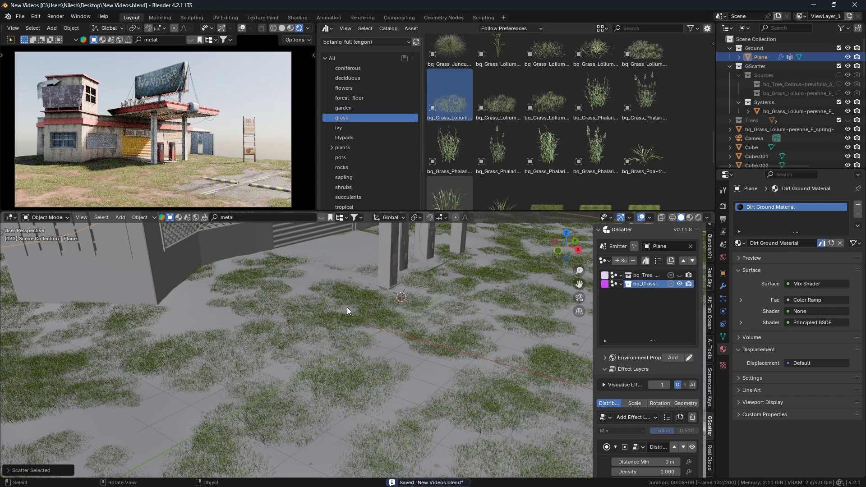
- Show the Trees collection in the viewport again, save the file, and inspect the scattered grass patches around the building
{"action": "left_click", "coordinate": [848, 121]}
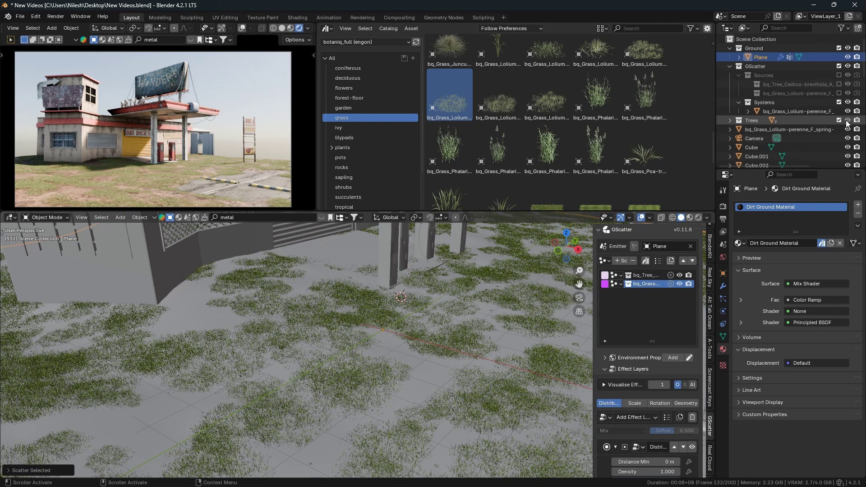
{"action": "left_click", "coordinate": [350, 377]}
{"action": "scroll", "coordinate": [350, 377], "scroll_direction": "down", "scroll_amount": 5}
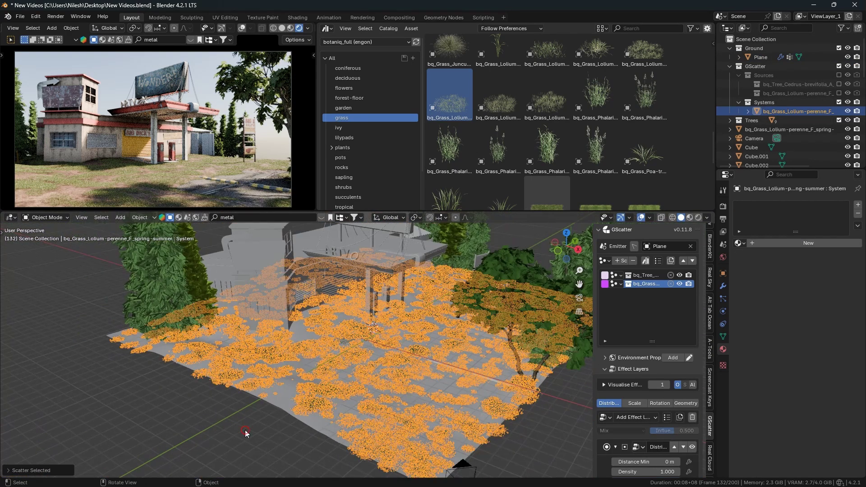
{"action": "left_click", "coordinate": [245, 429]}
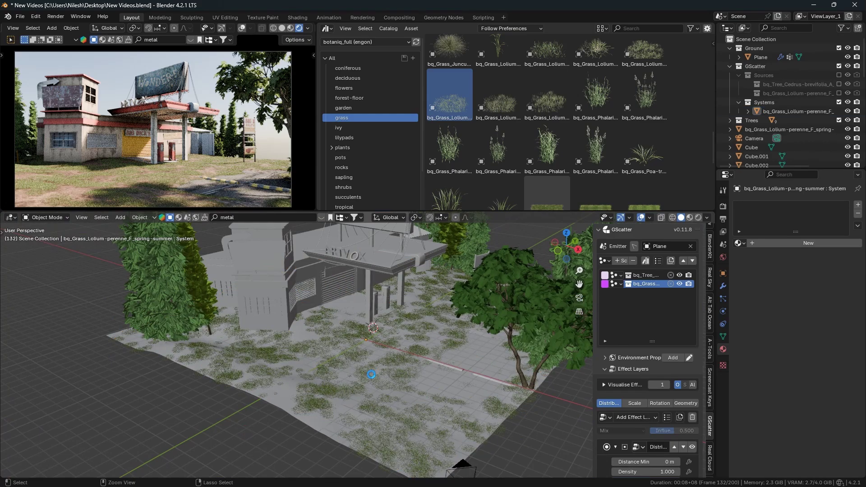
{"action": "scroll", "coordinate": [652, 435], "scroll_direction": "down", "scroll_amount": 5}
{"action": "scroll", "coordinate": [652, 436], "scroll_direction": "up", "scroll_amount": 5}
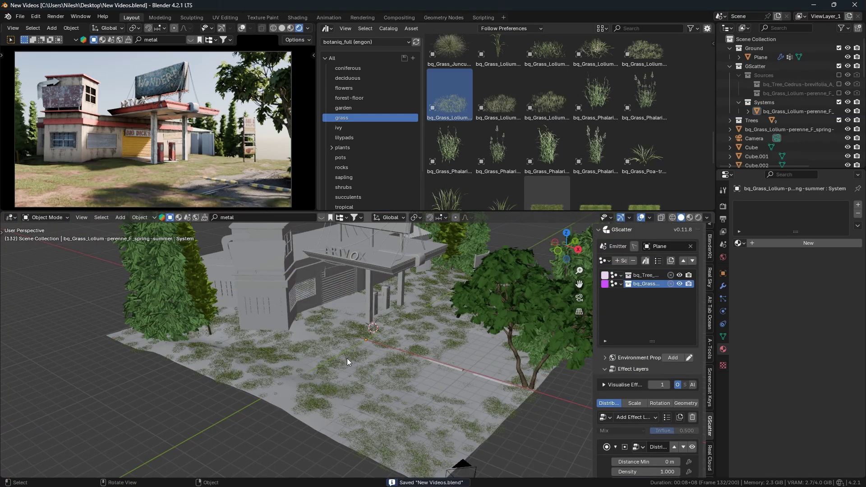
{"action": "scroll", "coordinate": [348, 358], "scroll_direction": "up", "scroll_amount": 8}
{"action": "scroll", "coordinate": [329, 369], "scroll_direction": "down", "scroll_amount": 6}
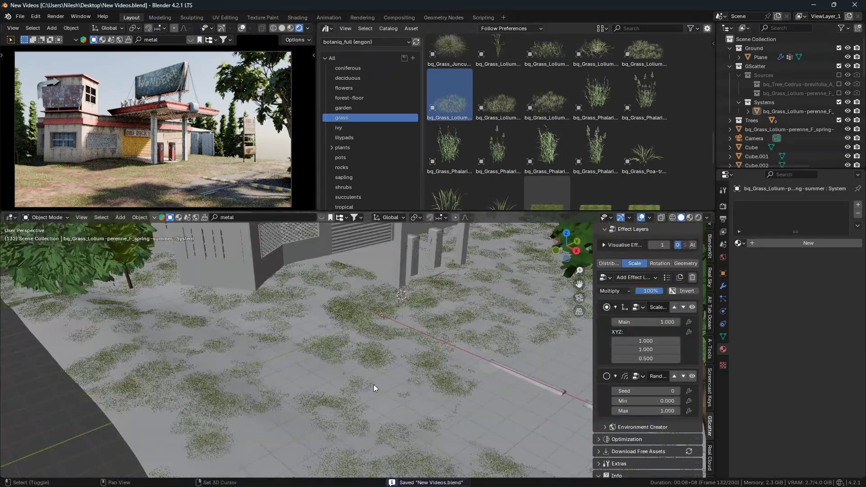
- Add a weight map effect layer to the grass system's distribution, start painting it, and show the camera view in solid shading
{"action": "middle_click_drag", "start_coordinate": [373, 384], "coordinate": [356, 347], "text": "shift"}
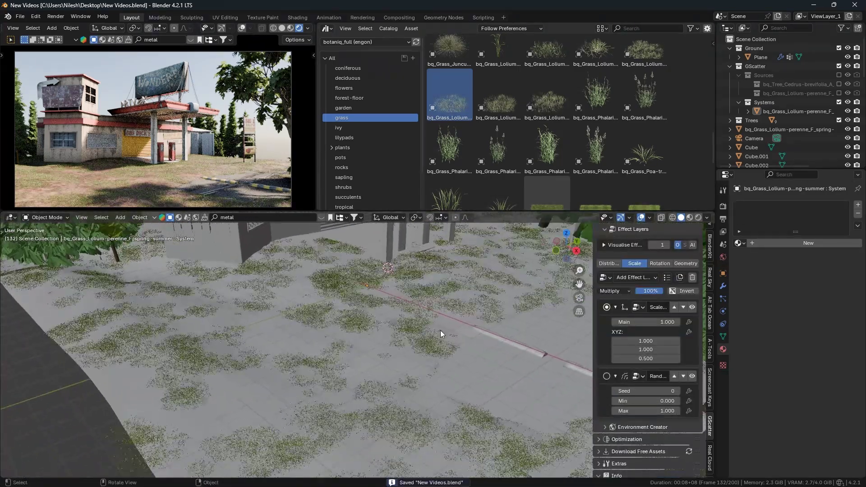
{"action": "left_click", "coordinate": [608, 263]}
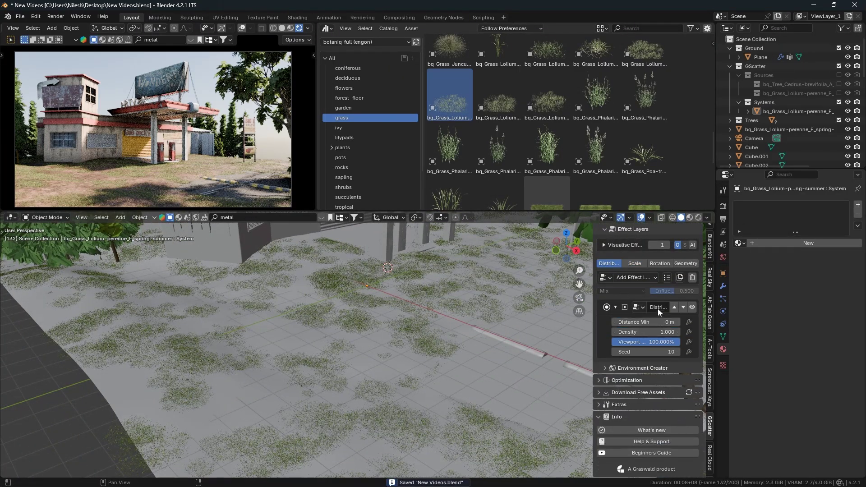
{"action": "left_click", "coordinate": [636, 277]}
{"action": "left_click", "coordinate": [721, 402]}
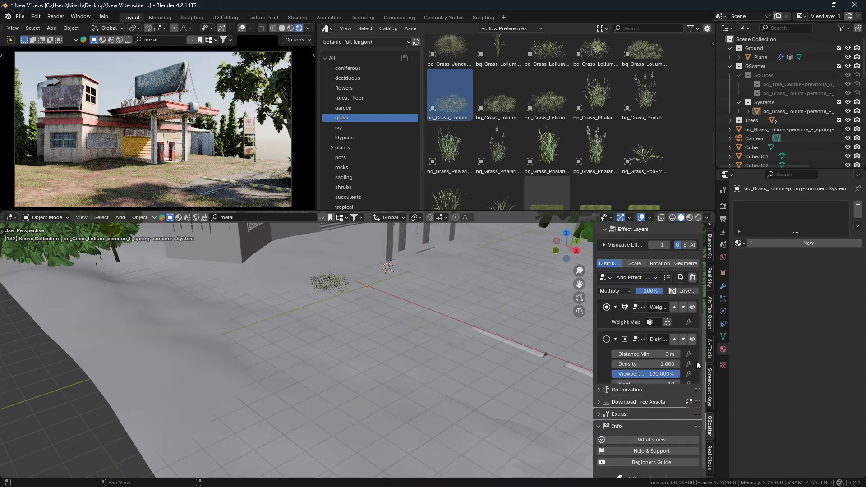
{"action": "left_click", "coordinate": [667, 322]}
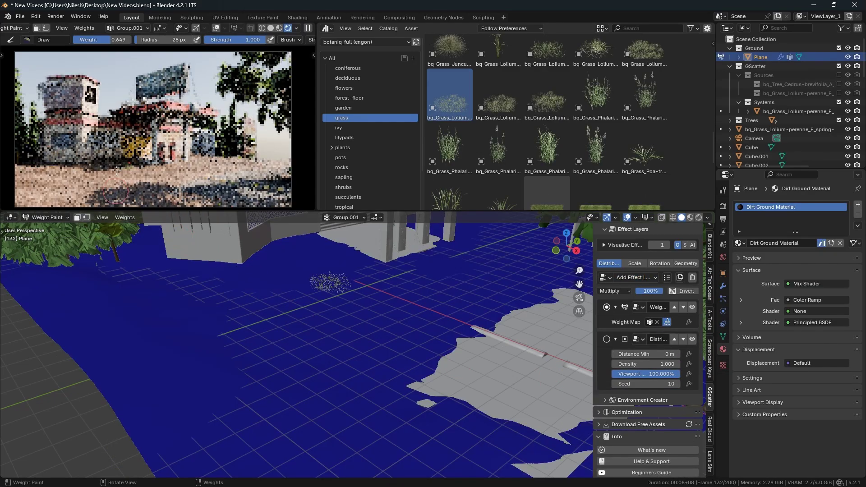
{"action": "left_click", "coordinate": [270, 28]}
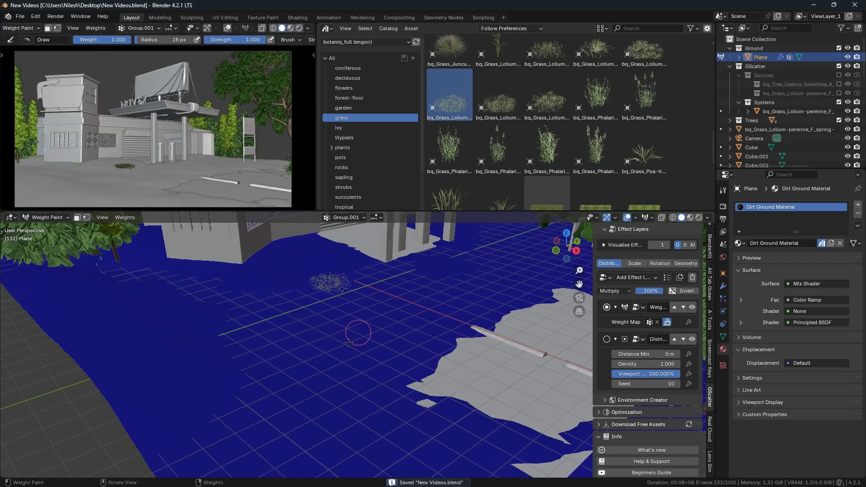
- Paint grass weights on the ground in front of the building, save, and finish painting with the camera view back in rendered shading
{"action": "middle_click_drag", "start_coordinate": [334, 415], "coordinate": [336, 428]}
{"action": "middle_click_drag", "start_coordinate": [358, 317], "coordinate": [346, 347]}
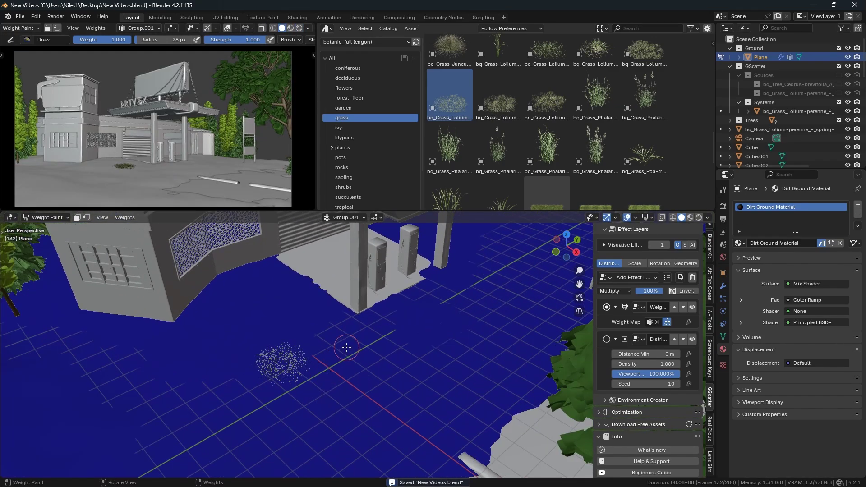
{"action": "left_click_drag", "start_coordinate": [344, 306], "coordinate": [316, 343]}
{"action": "middle_click_drag", "start_coordinate": [316, 343], "coordinate": [253, 352]}
{"action": "left_click_drag", "start_coordinate": [253, 352], "coordinate": [189, 370]}
{"action": "middle_click_drag", "start_coordinate": [190, 370], "coordinate": [271, 361]}
{"action": "left_click_drag", "start_coordinate": [271, 361], "coordinate": [225, 324]}
{"action": "mouse_move", "coordinate": [225, 325]}
{"action": "middle_mouse_down"}
{"action": "mouse_move", "coordinate": [289, 316]}
{"action": "mouse_move", "coordinate": [203, 343]}
{"action": "middle_mouse_up"}
{"action": "left_click_drag", "start_coordinate": [203, 343], "coordinate": [157, 343]}
{"action": "mouse_move", "coordinate": [157, 343]}
{"action": "middle_mouse_down"}
{"action": "mouse_move", "coordinate": [212, 455]}
{"action": "mouse_move", "coordinate": [213, 315]}
{"action": "mouse_move", "coordinate": [361, 318]}
{"action": "middle_mouse_up"}
{"action": "key", "text": "ctrl+s"}
{"action": "right_click", "coordinate": [419, 316]}
{"action": "left_click", "coordinate": [667, 322]}
{"action": "left_click", "coordinate": [298, 28]}
- In a new scene, stretch the default cube along Z into a pillar about 9.26 m tall and raise it to about 3.4 m
{"action": "scroll", "coordinate": [645, 295], "scroll_direction": "up", "scroll_amount": 5}
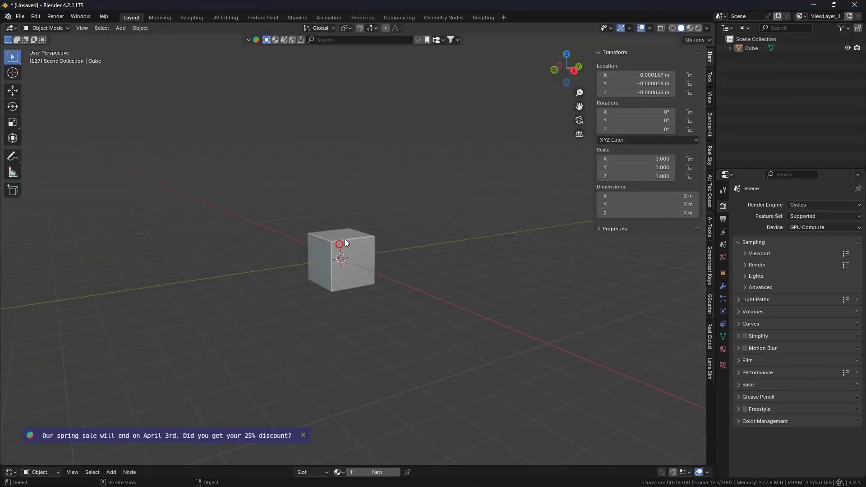
{"action": "key", "text": "s"}
{"action": "key", "text": "z"}
{"action": "left_click", "coordinate": [505, 300]}
{"action": "key", "text": "g"}
{"action": "key", "text": "z"}
{"action": "left_click", "coordinate": [496, 210]}
{"action": "key", "text": "s"}
{"action": "key", "text": "z"}
{"action": "left_click", "coordinate": [558, 200]}
{"action": "middle_click_drag", "start_coordinate": [417, 208], "coordinate": [423, 270], "text": "shift"}
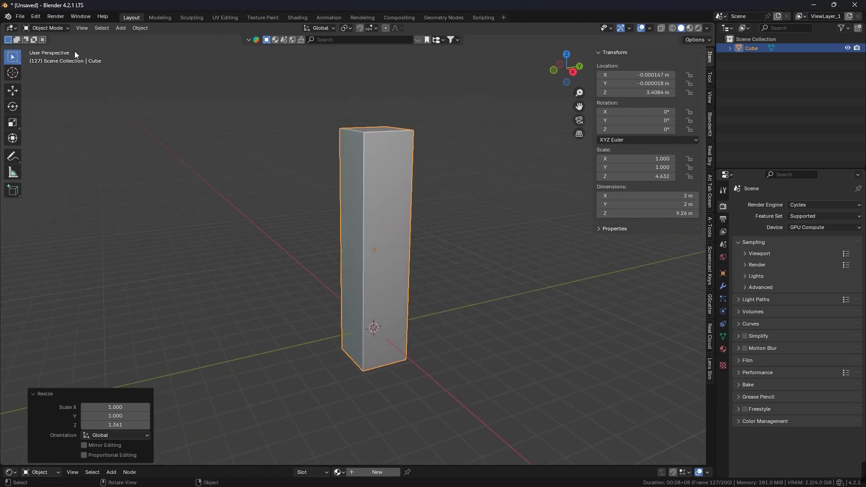
- Append the Ivy generator object together with its Target and Ivy_Instance collections from another blend file
{"action": "left_click", "coordinate": [20, 16]}
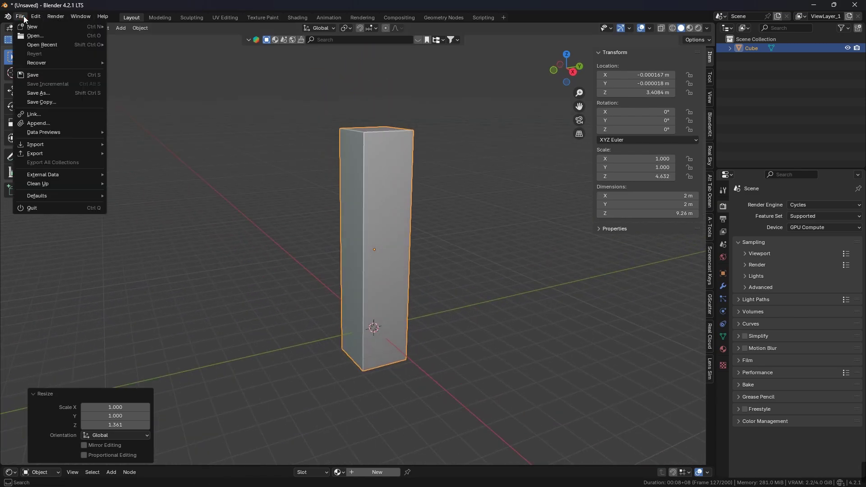
{"action": "left_click", "coordinate": [53, 124]}
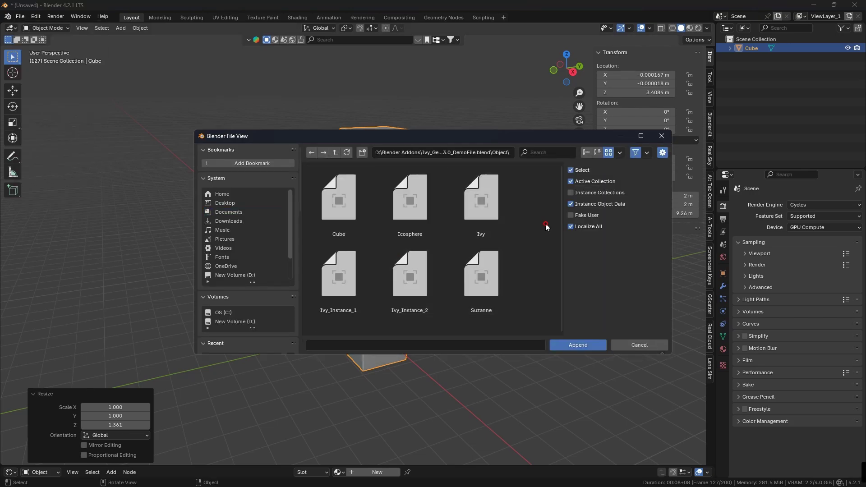
{"action": "key", "text": "a"}
{"action": "left_click", "coordinate": [550, 269]}
{"action": "left_click", "coordinate": [496, 218]}
{"action": "left_click", "coordinate": [559, 347]}
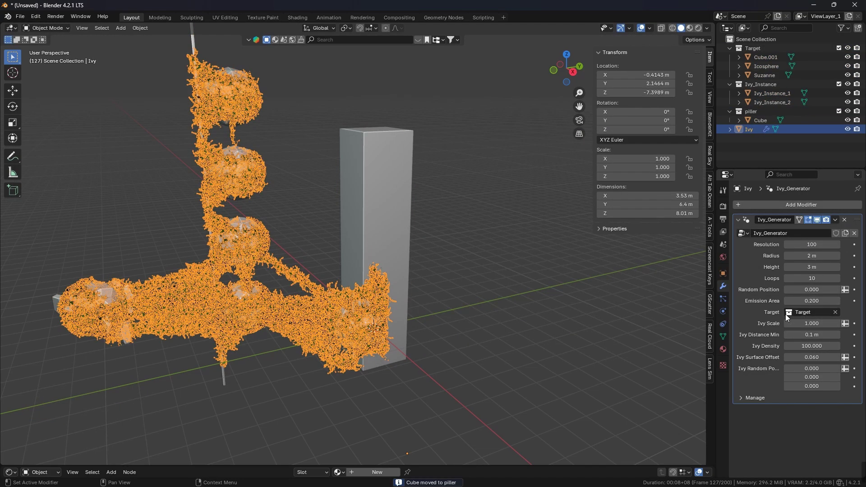
- Move the pillar cube to a new piller collection, use it as Ivy_Generator's Target, and delete the sample target objects
{"action": "left_click", "coordinate": [790, 313]}
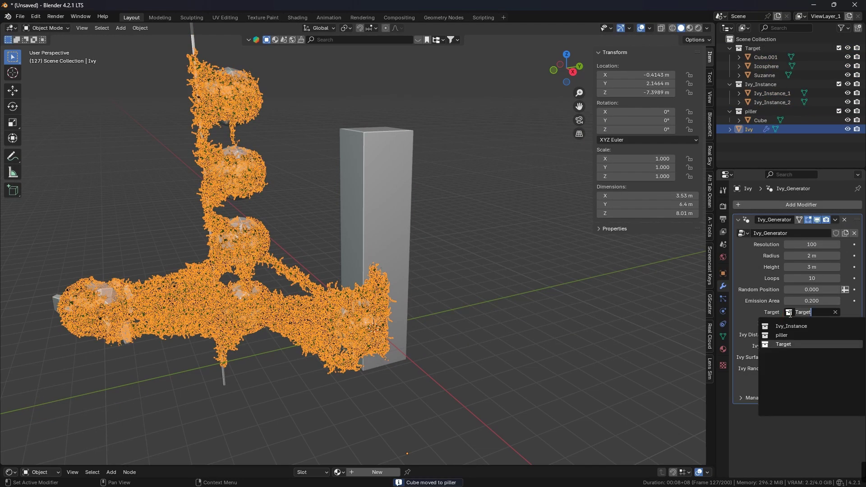
{"action": "left_click", "coordinate": [791, 342]}
{"action": "left_click", "coordinate": [795, 314]}
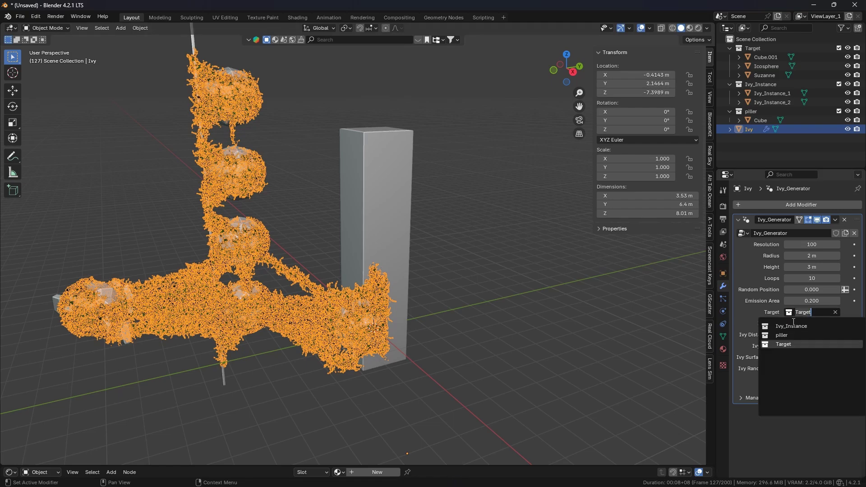
{"action": "left_click", "coordinate": [789, 335]}
{"action": "left_click", "coordinate": [464, 222]}
{"action": "left_click_drag", "start_coordinate": [135, 117], "coordinate": [224, 271]}
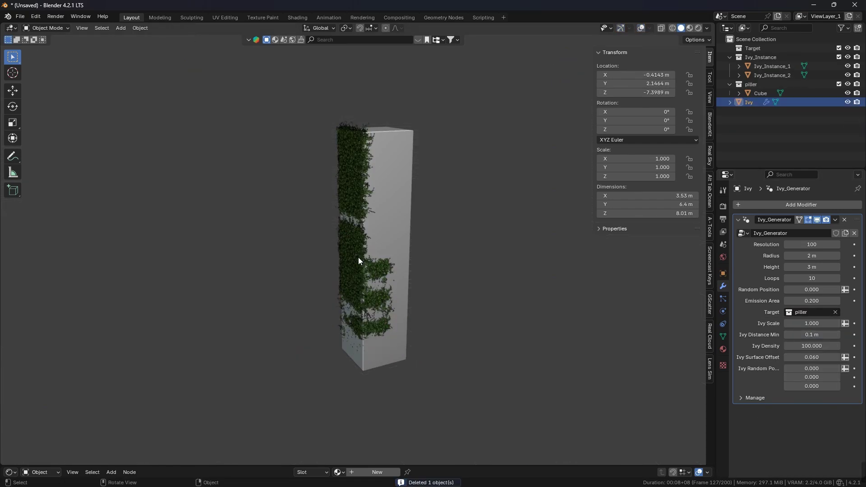
- Move the Ivy object across the pillar so the ivy wraps other faces, and adjust the generator's Radius
{"action": "key", "text": "g"}
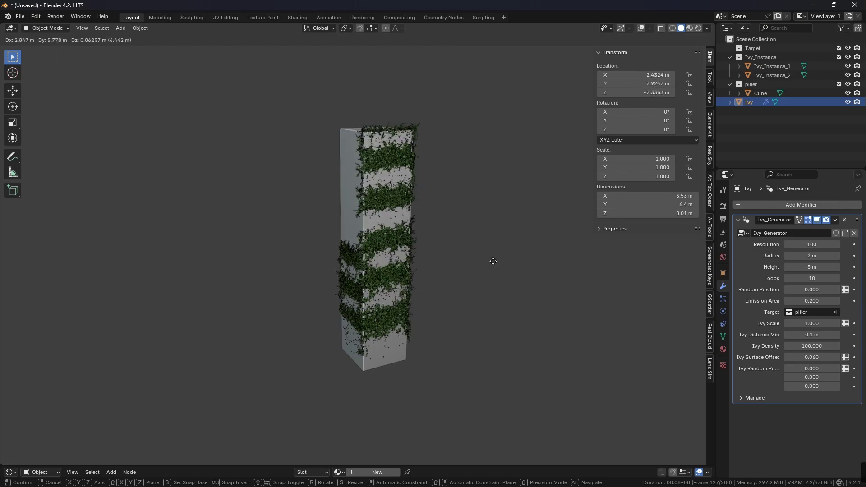
{"action": "left_click", "coordinate": [461, 294]}
{"action": "key", "text": "g"}
{"action": "left_click_drag", "start_coordinate": [803, 255], "coordinate": [816, 256]}
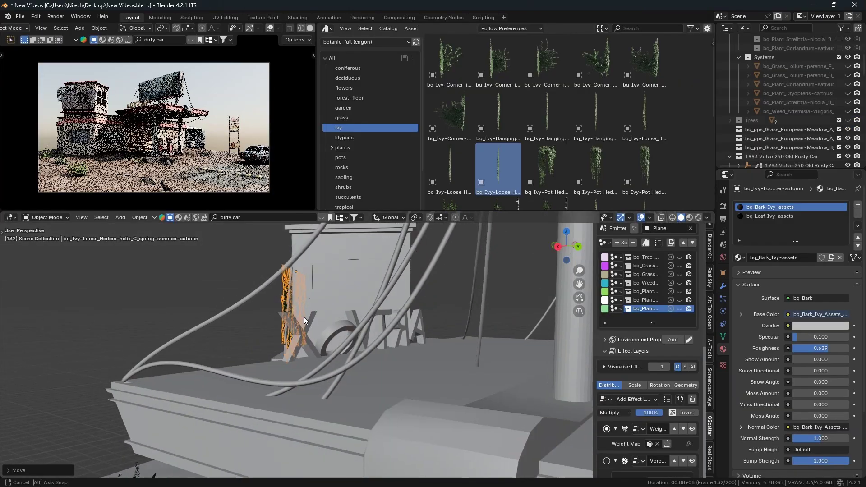
- Back in the gas station scene, rotate the bq_Ivy-Loose_Hedera-helix_C ivy hanging beside the building's tower
{"action": "left_click", "coordinate": [309, 313]}
{"action": "middle_click_drag", "start_coordinate": [310, 313], "coordinate": [373, 311]}
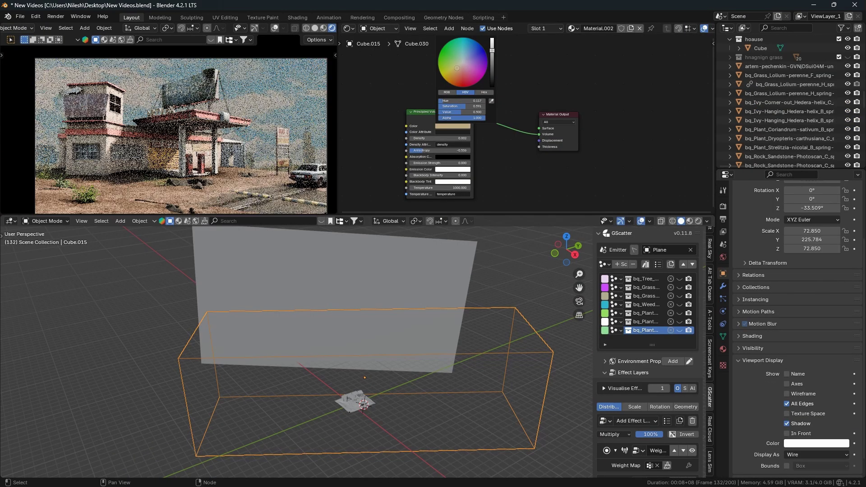
- Adjust the Principled Volume's Anisotropy in the material of the large wire-displayed cube enclosing the gas station scene
{"action": "left_click_drag", "start_coordinate": [456, 68], "coordinate": [460, 68]}
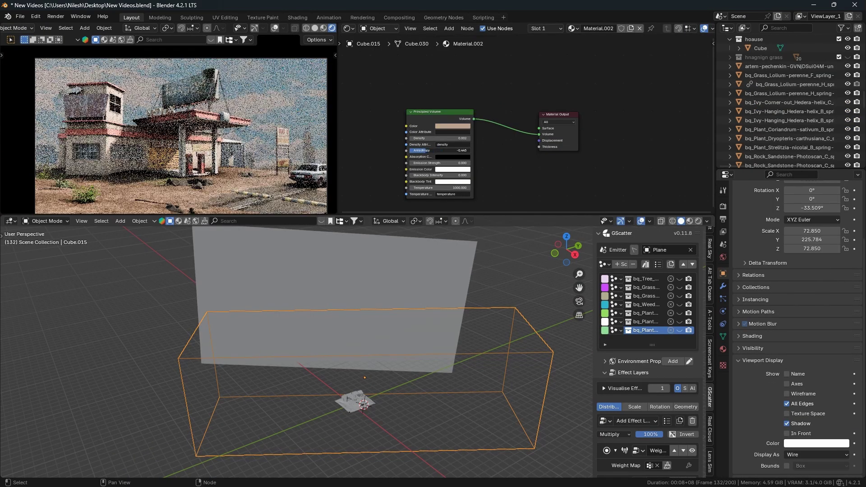
{"action": "left_click", "coordinate": [415, 288]}
{"action": "scroll", "coordinate": [415, 288], "scroll_direction": "down", "scroll_amount": 3}
{"action": "left_click", "coordinate": [483, 89]}
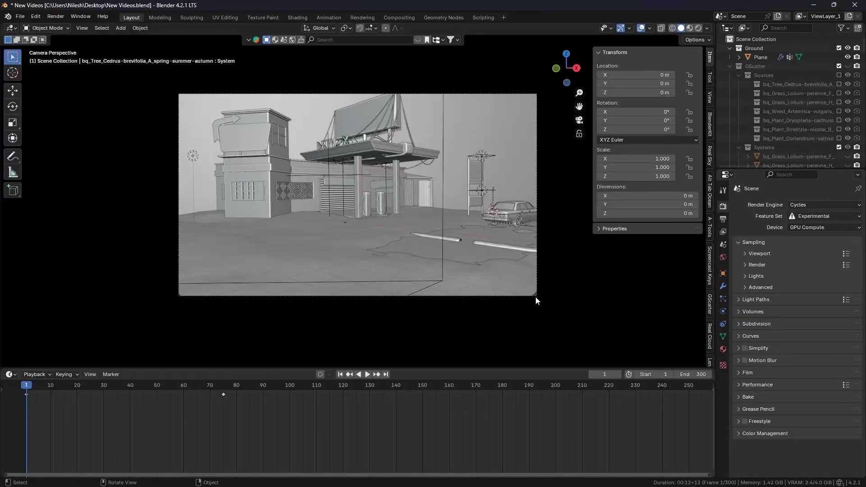
- Play the keyframed camera animation from frame 1 through the camera view
{"action": "left_click", "coordinate": [535, 296]}
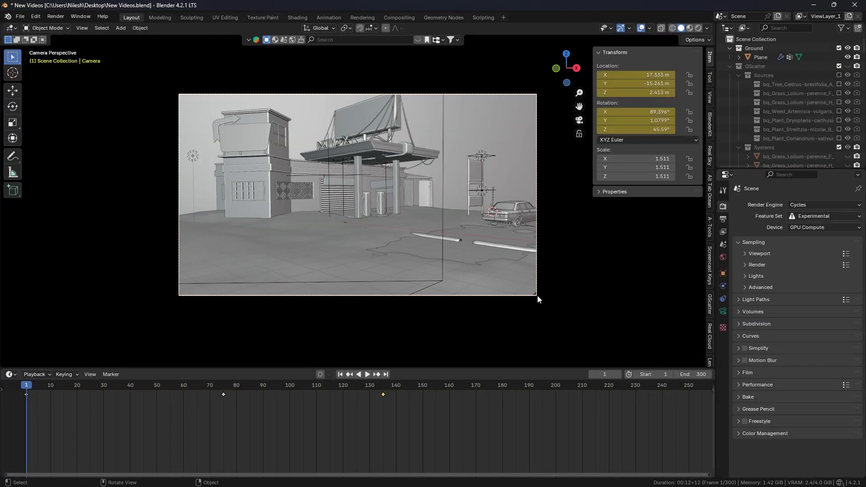
{"action": "key", "text": "space"}
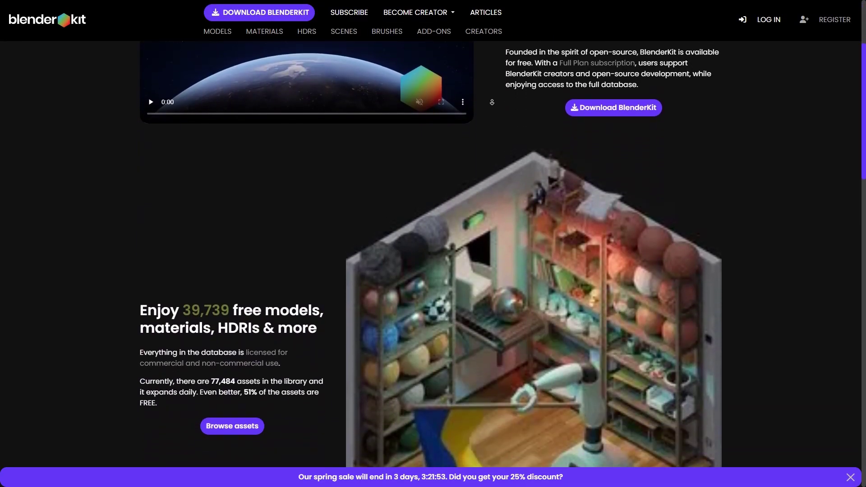
{"action": "scroll", "coordinate": [488, 119], "scroll_direction": "down", "scroll_amount": 4}
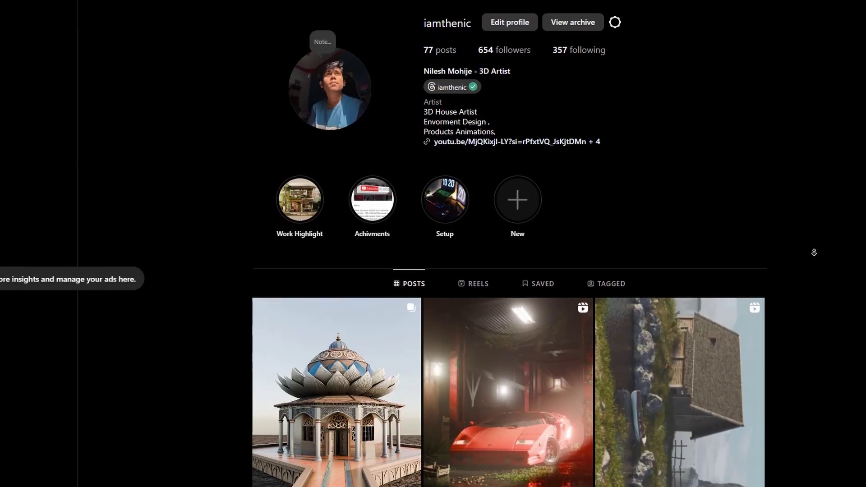
{"action": "scroll", "coordinate": [814, 252], "scroll_direction": "down", "scroll_amount": 15}
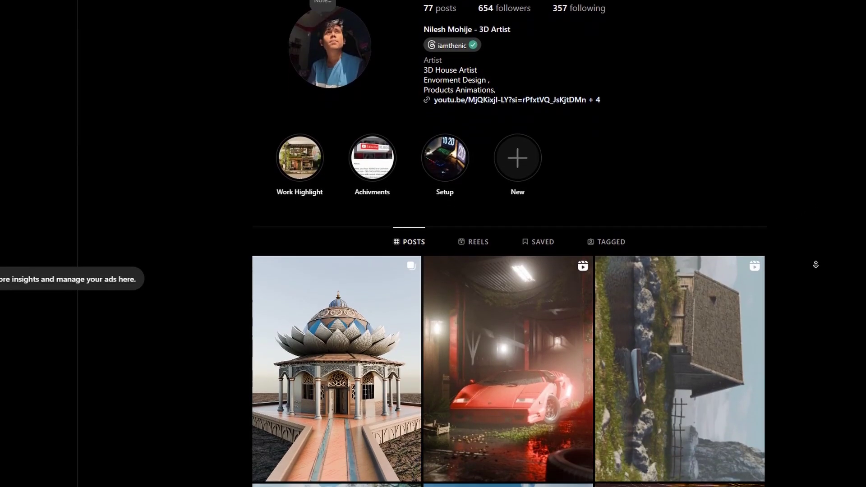